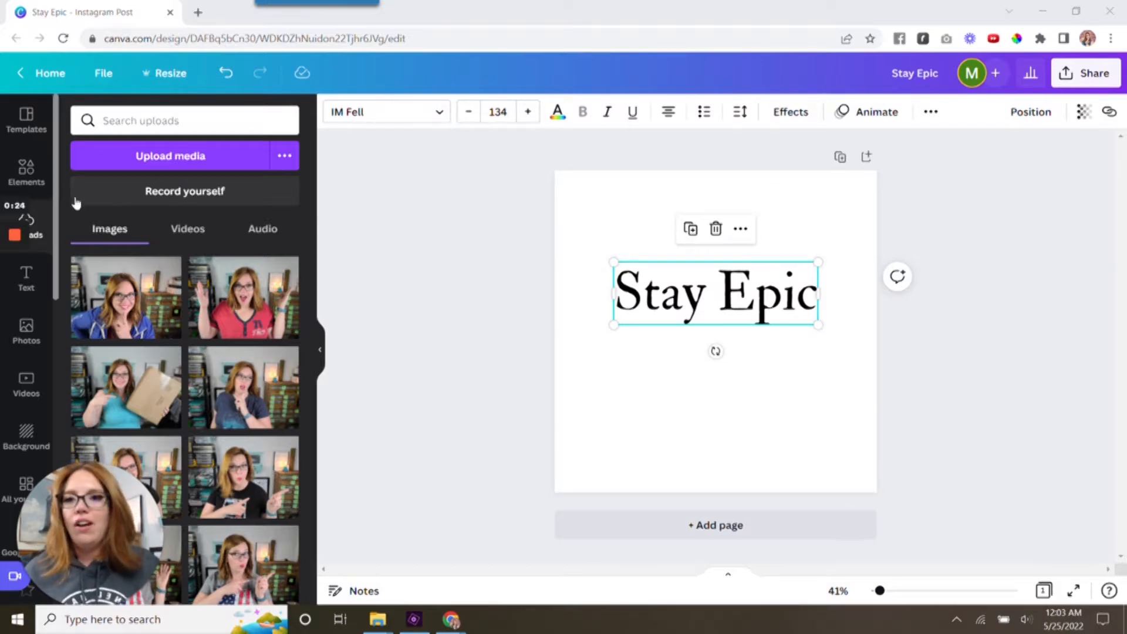
Add a heading text box and move it to the empty area below "Stay Epic".
click(41, 290)
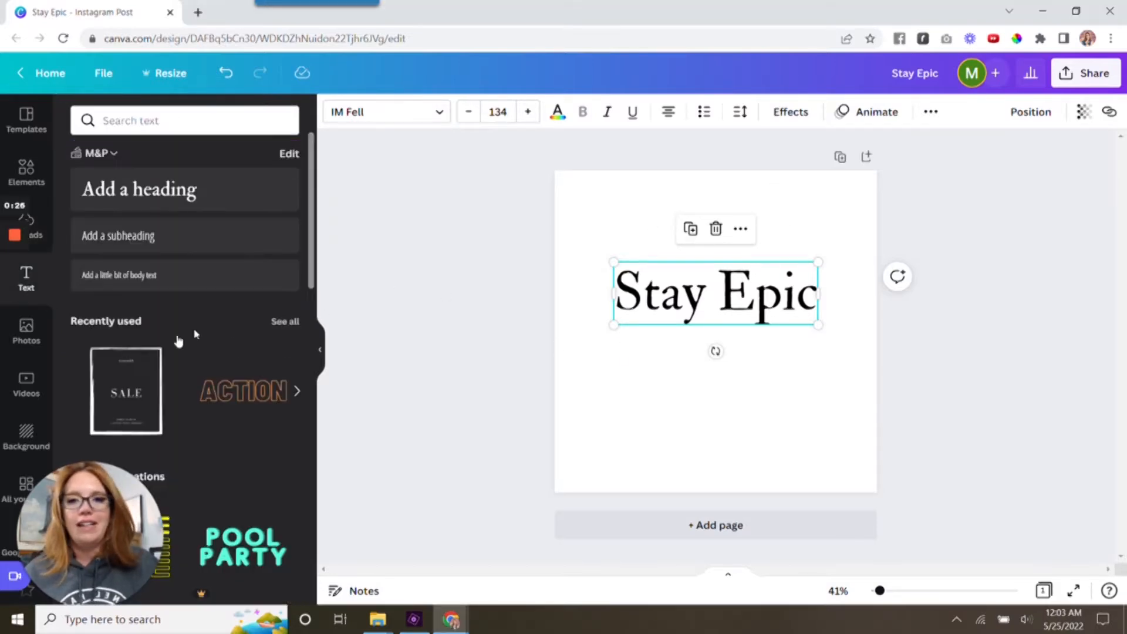
click(151, 207)
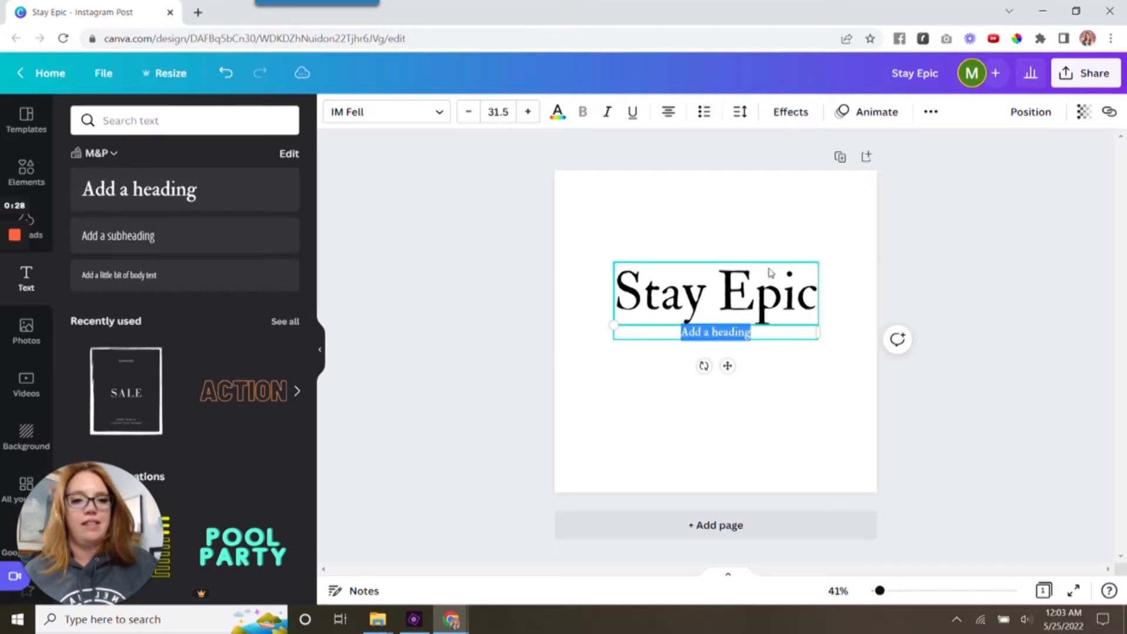
click(759, 312)
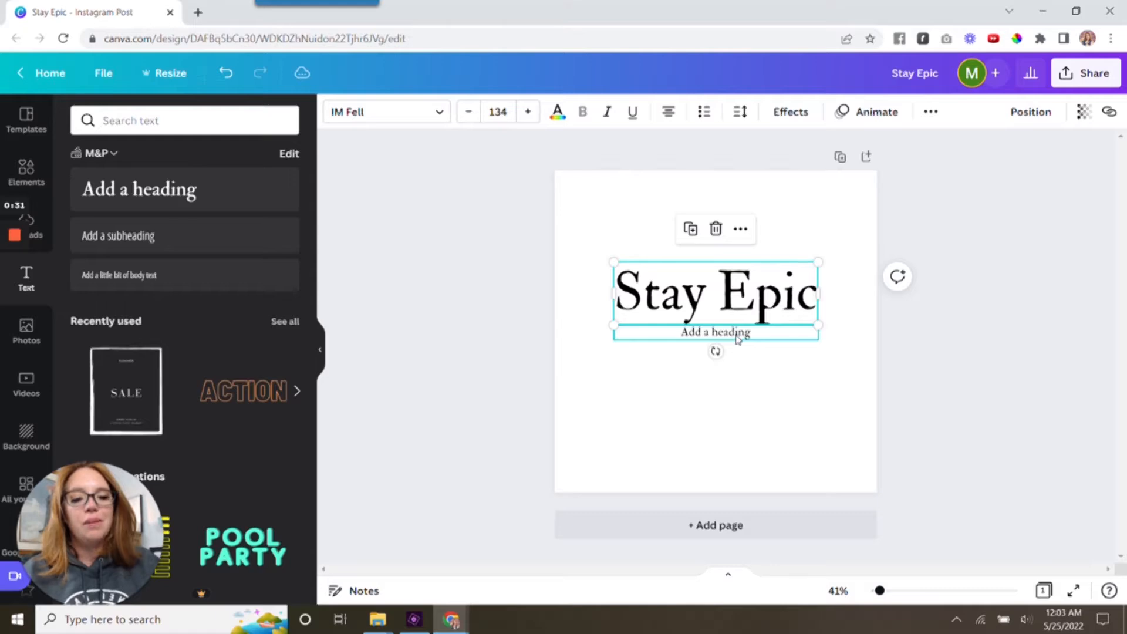
drag(733, 338, 733, 401)
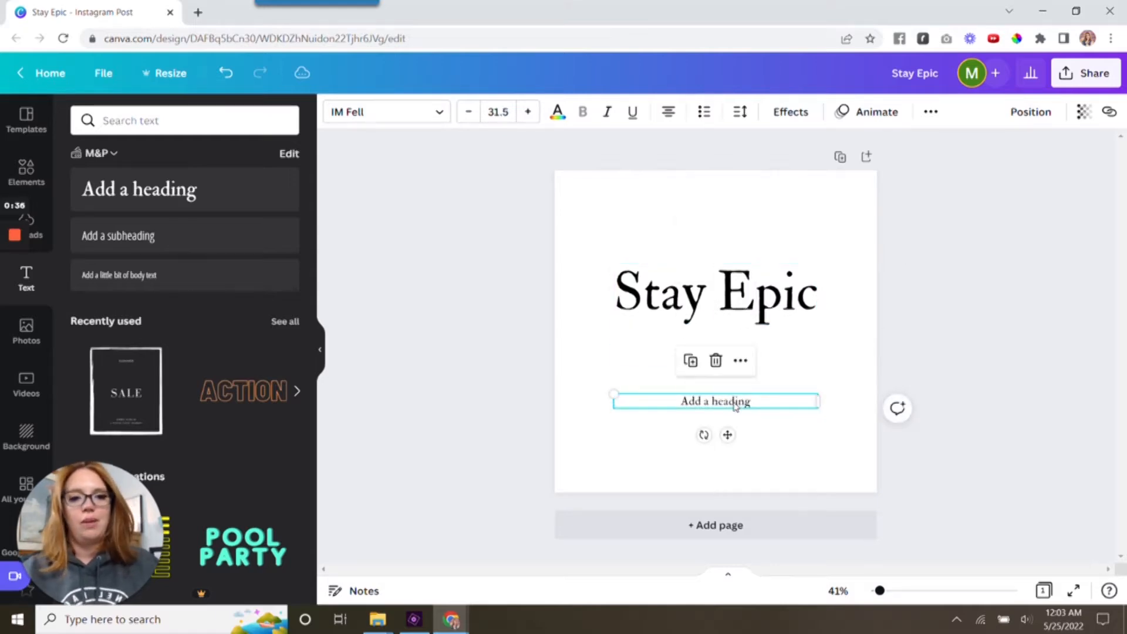
Replace the new heading's placeholder text with "Beastie".
double_click(734, 402)
text(B)
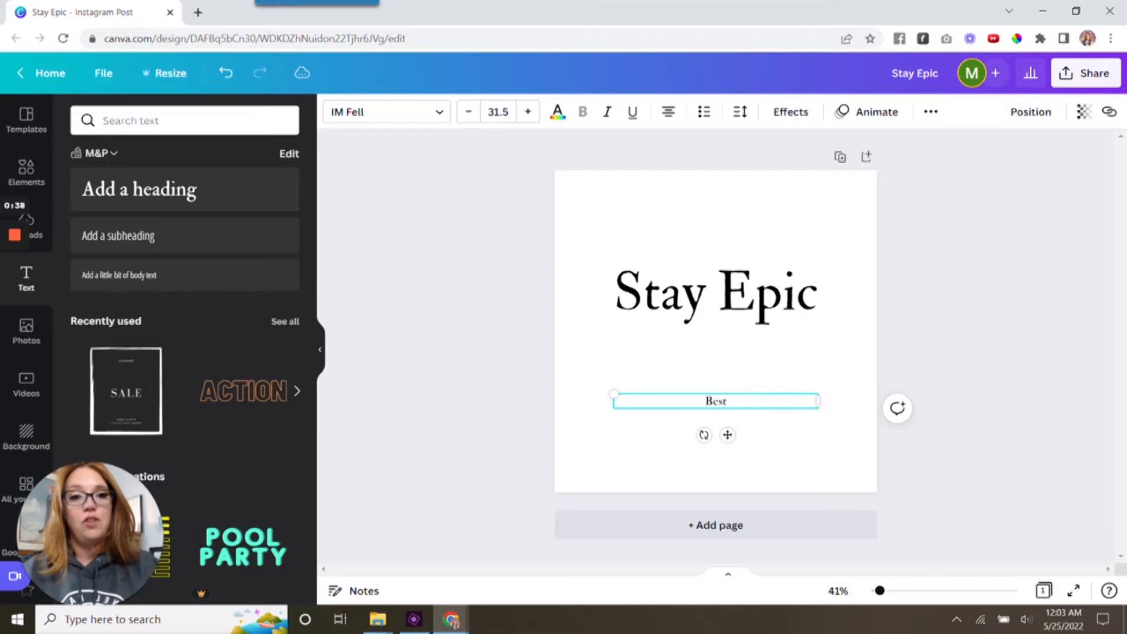
text(eastie)
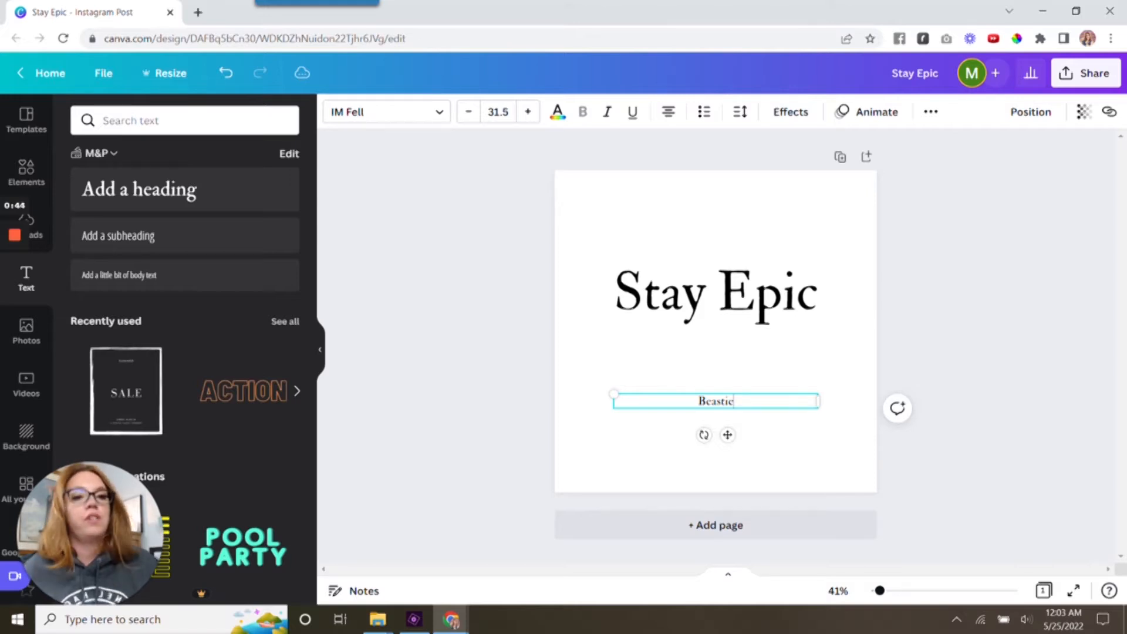
Enlarge the "Beastie" text to font size 104 and centre it beneath "Stay Epic" in a narrower text box.
click(743, 390)
click(777, 405)
drag(817, 410, 1036, 555)
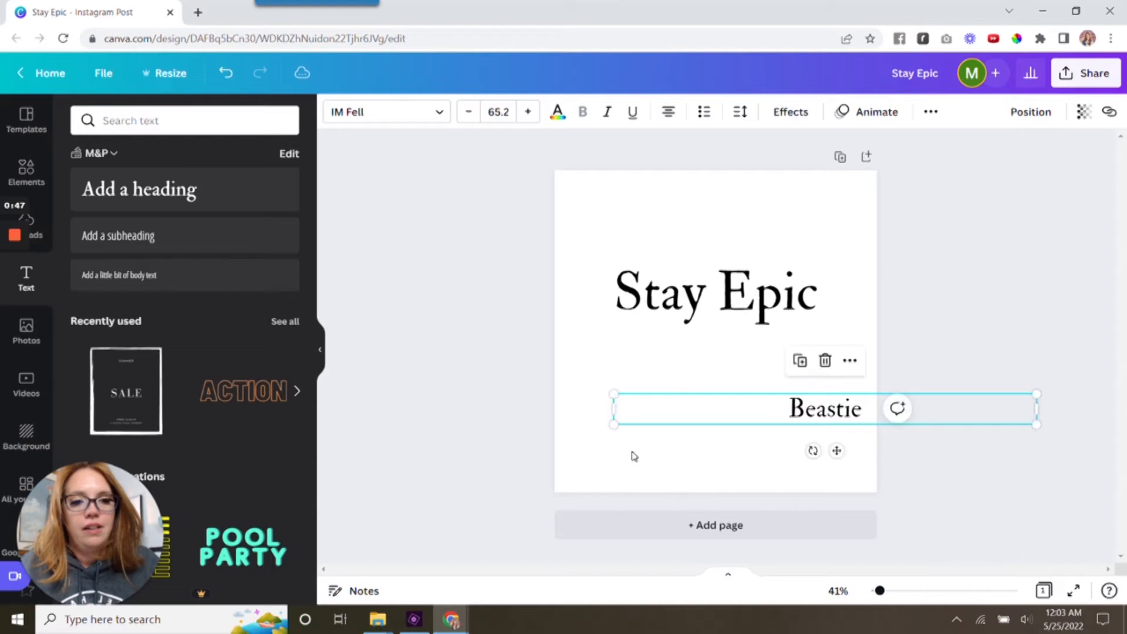
mouse_move(612, 408)
mouse_down()
mouse_move(794, 408)
mouse_move(610, 399)
mouse_up()
drag(845, 406, 987, 546)
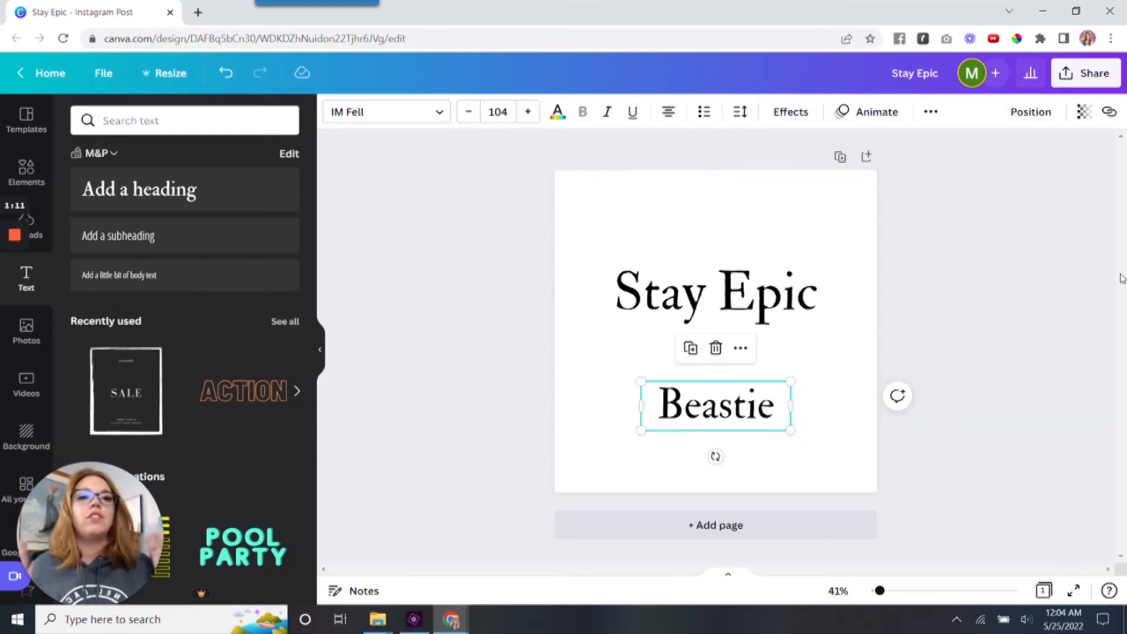
Apply the Curve shape effect to the "Stay Epic" text.
click(729, 295)
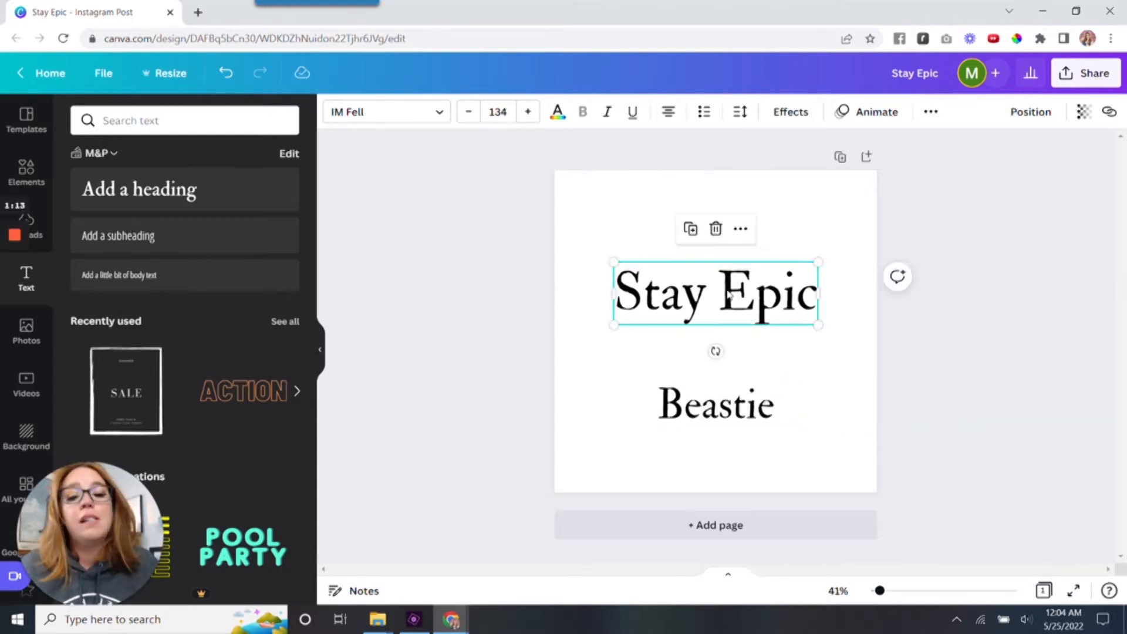
click(792, 112)
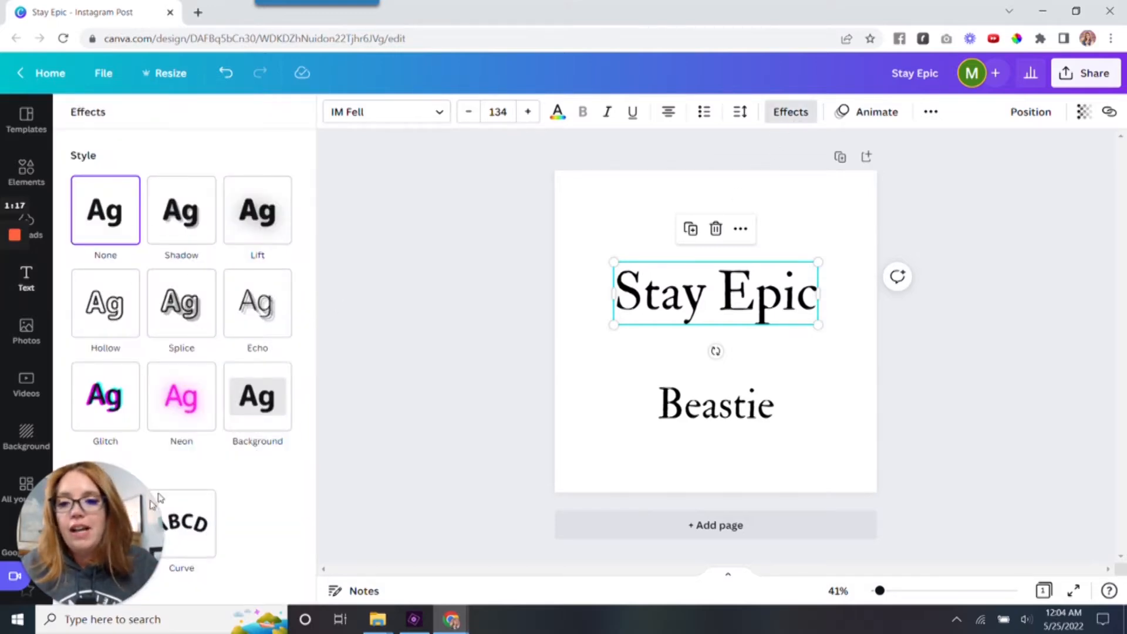
drag(103, 505, 1048, 453)
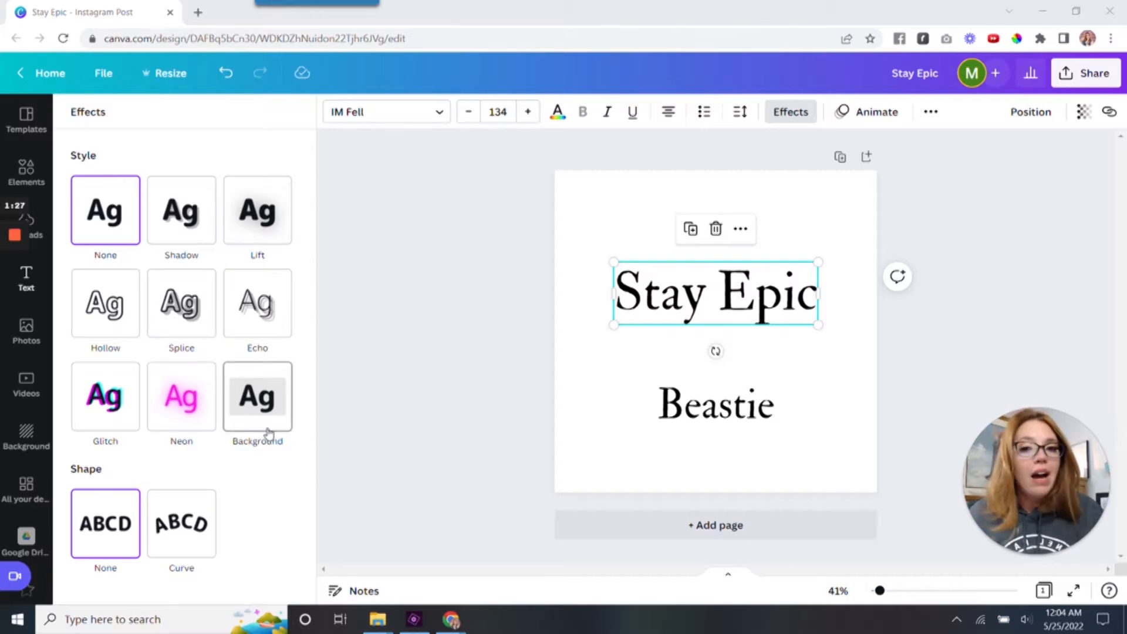
click(200, 533)
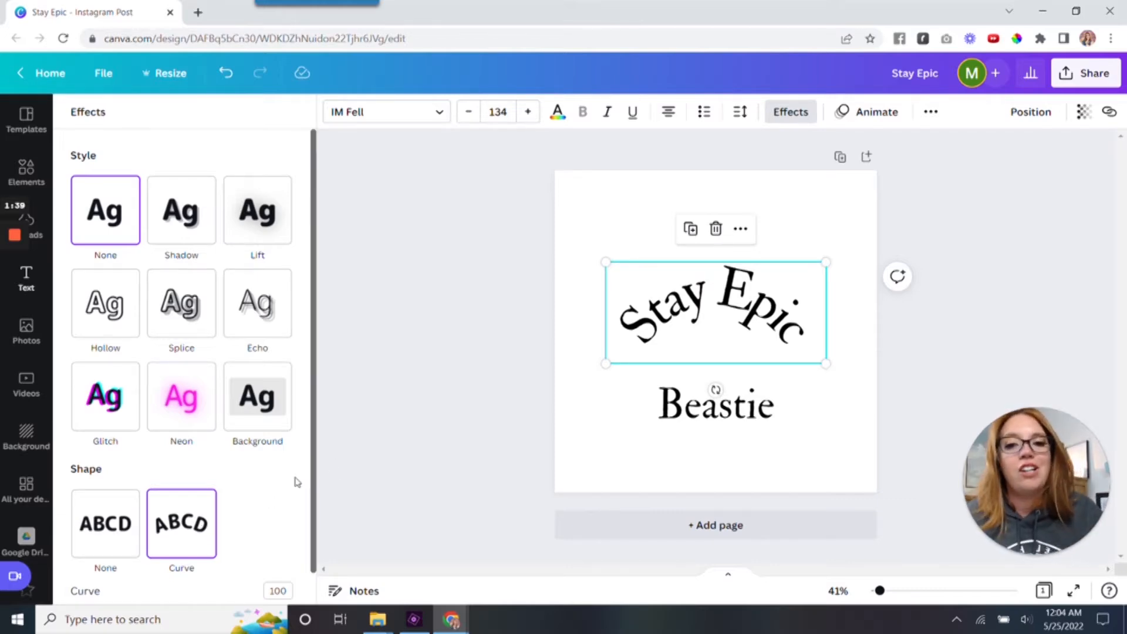
Try curve amounts of 0 and -100 on "Stay Epic" and return the curve to 100.
scroll(298, 480, down, 1)
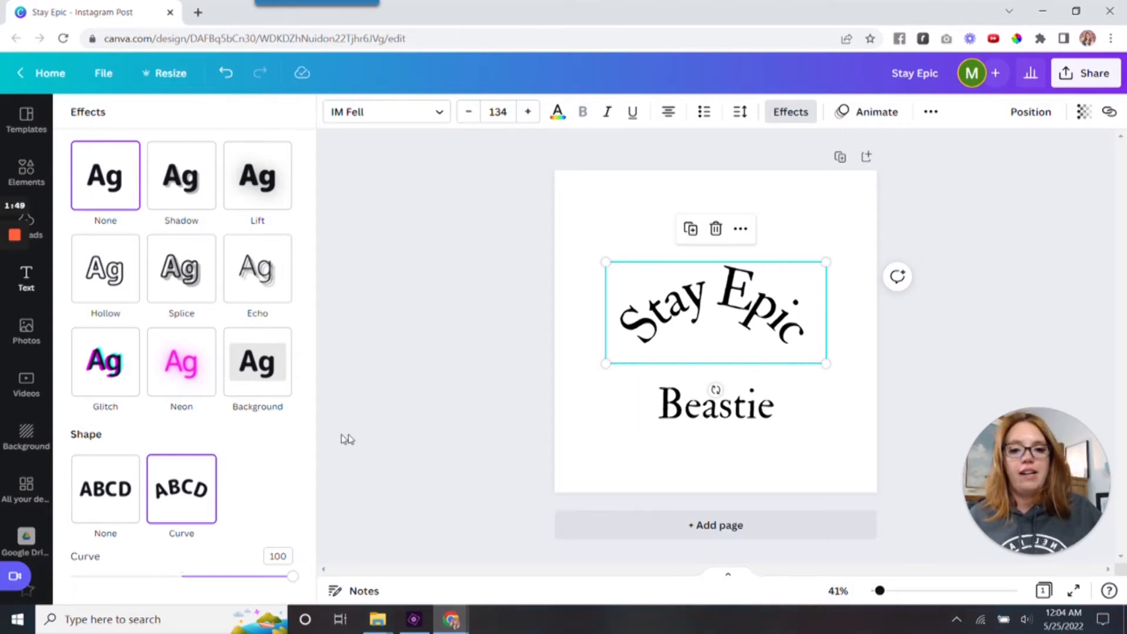
drag(292, 576, 303, 583)
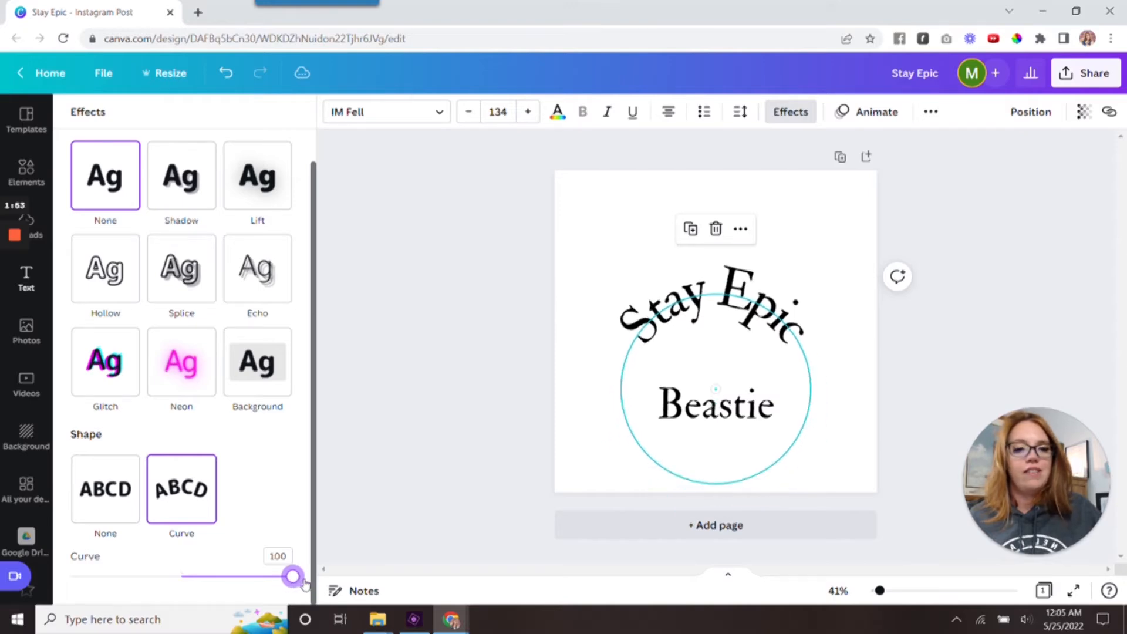
drag(302, 583, 182, 586)
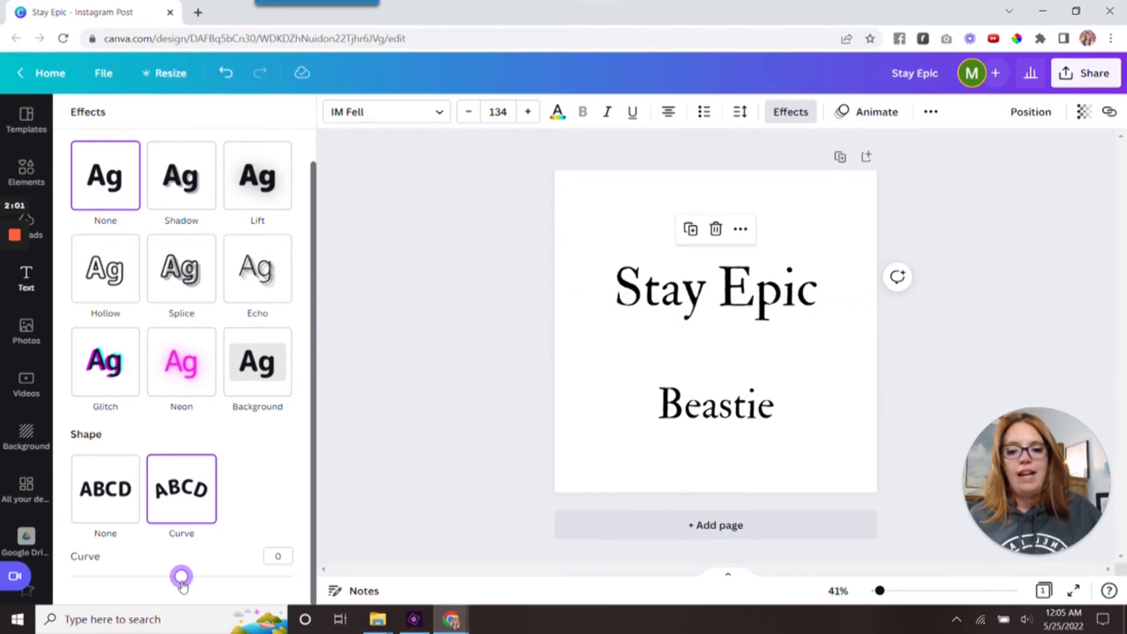
drag(182, 585, 35, 580)
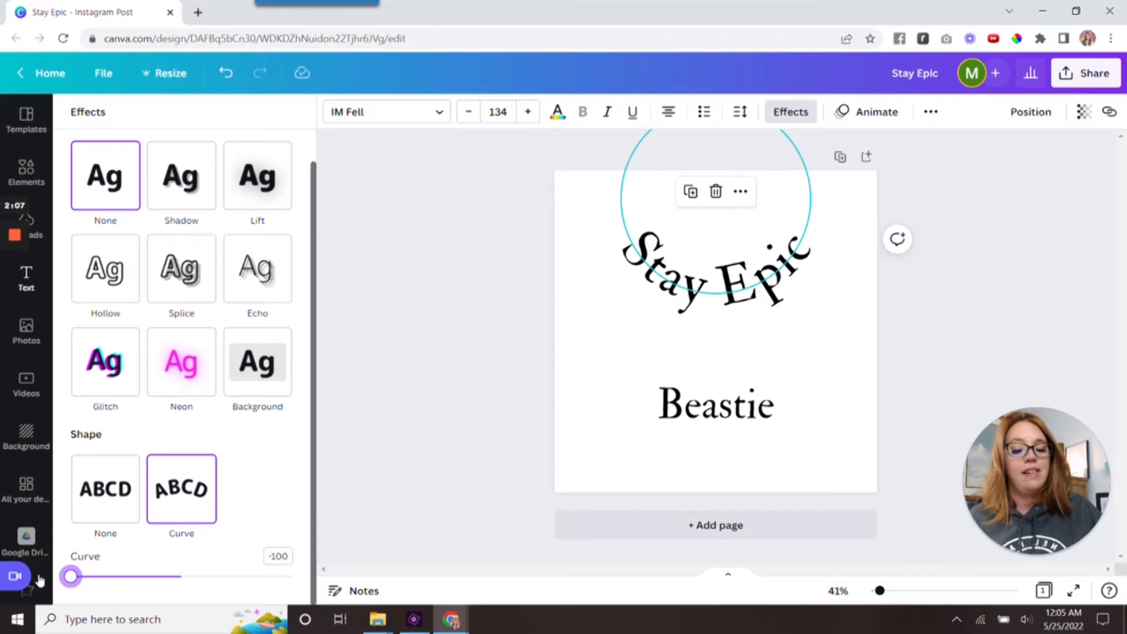
drag(70, 576, 308, 587)
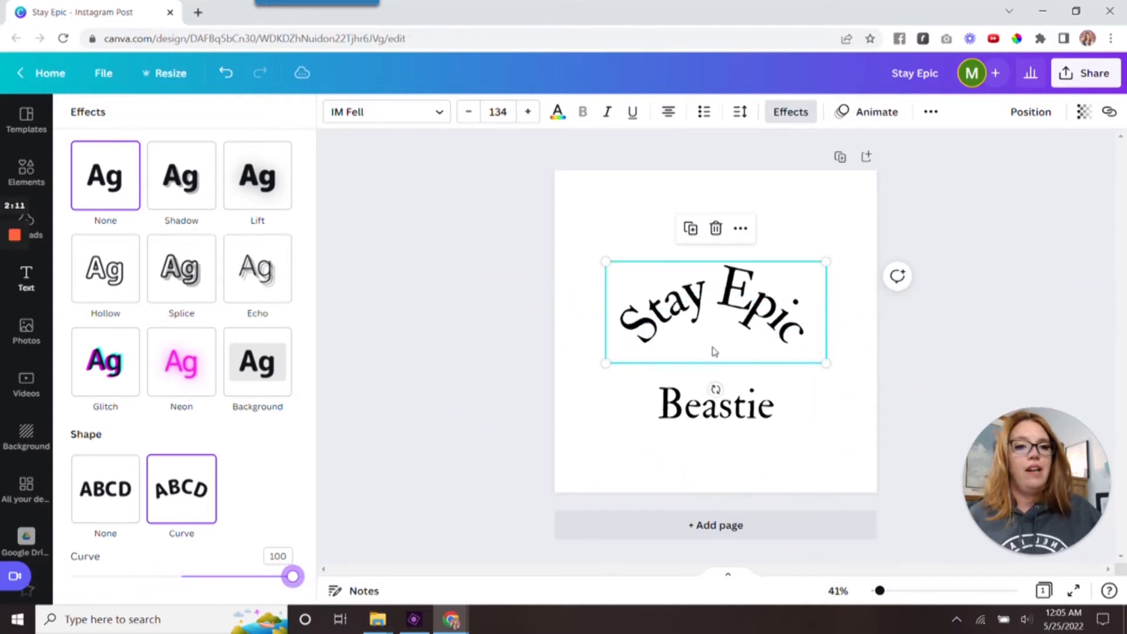
Curve "Beastie" with a value of -100 and move "Stay Epic" up toward the page's upper edge.
click(783, 415)
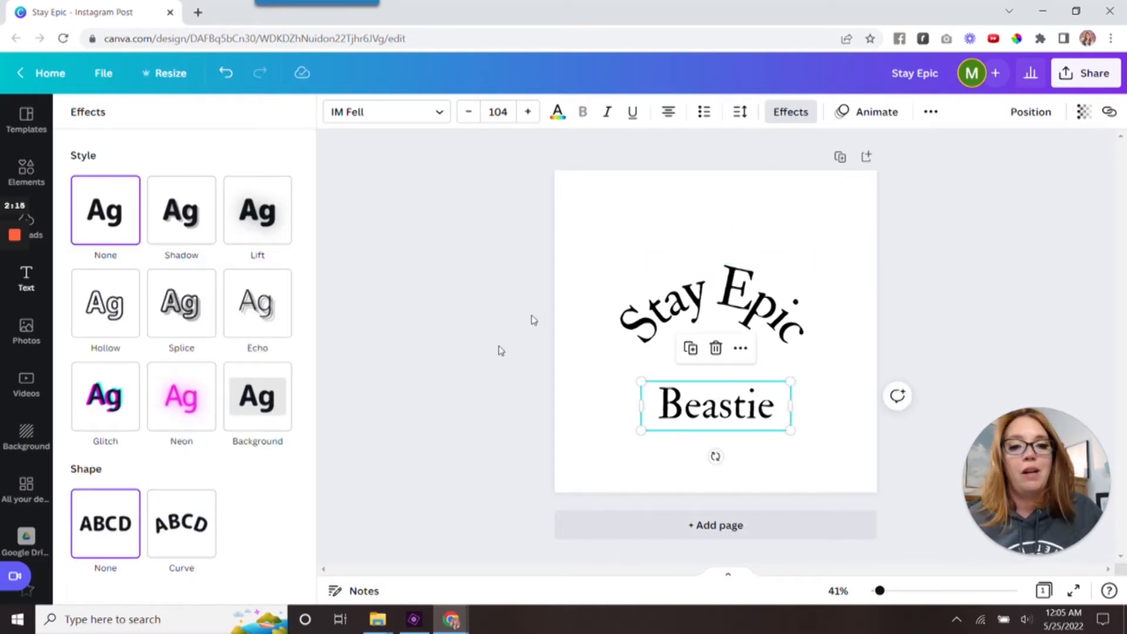
click(198, 544)
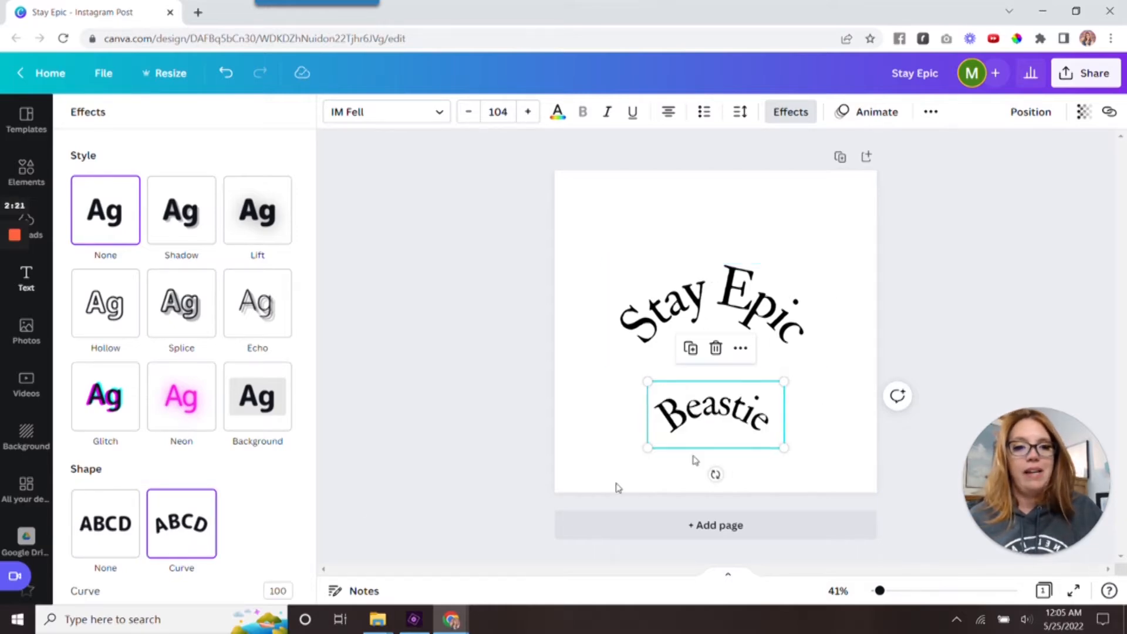
scroll(309, 510, down, 1)
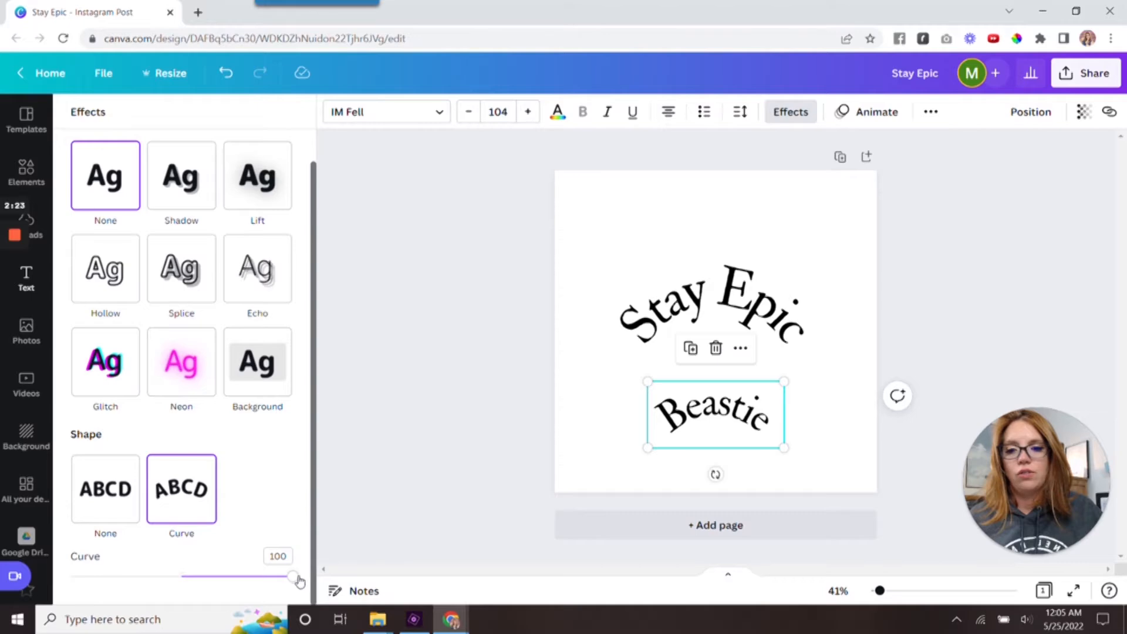
drag(293, 576, 61, 587)
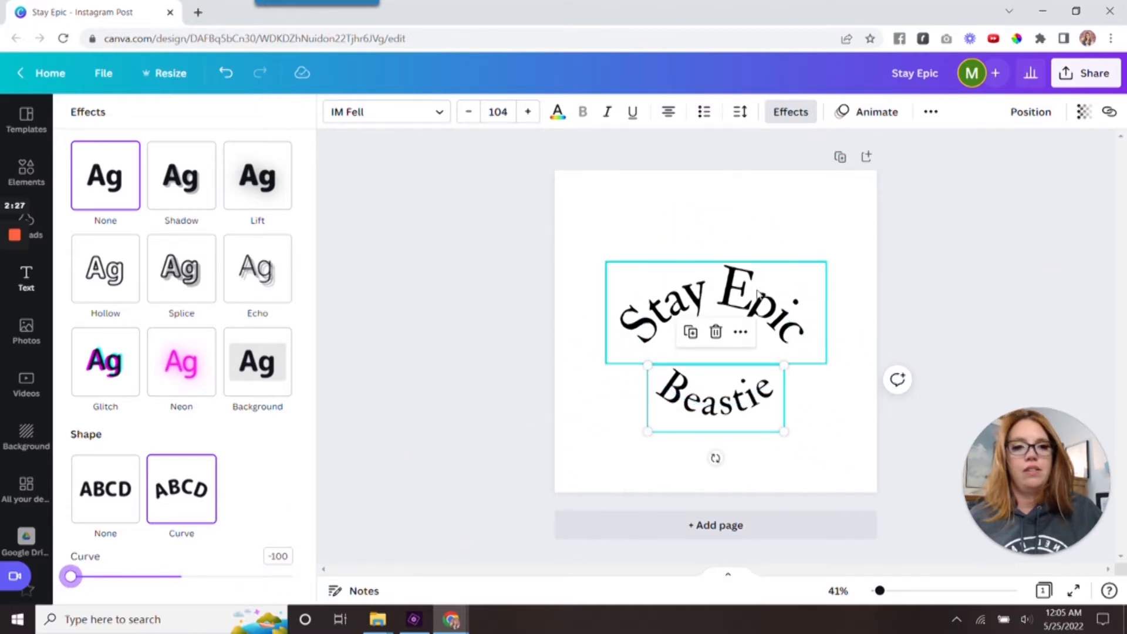
drag(742, 298, 742, 238)
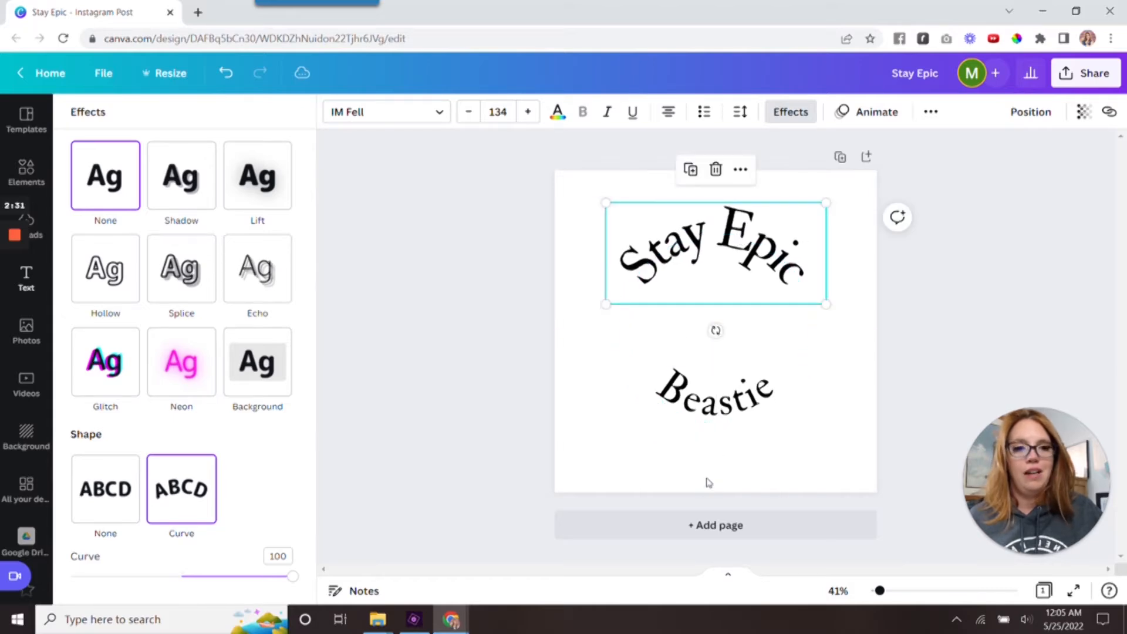
Enlarge the curved "Beastie" to font size 160 and centre it horizontally below "Stay Epic".
click(716, 405)
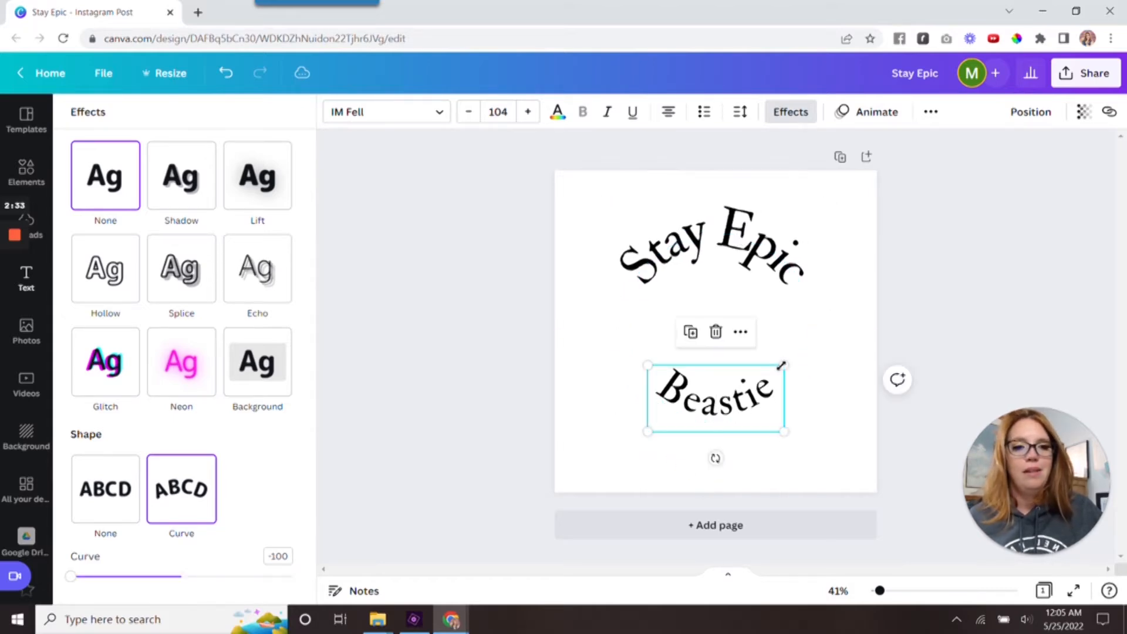
drag(800, 351, 857, 329)
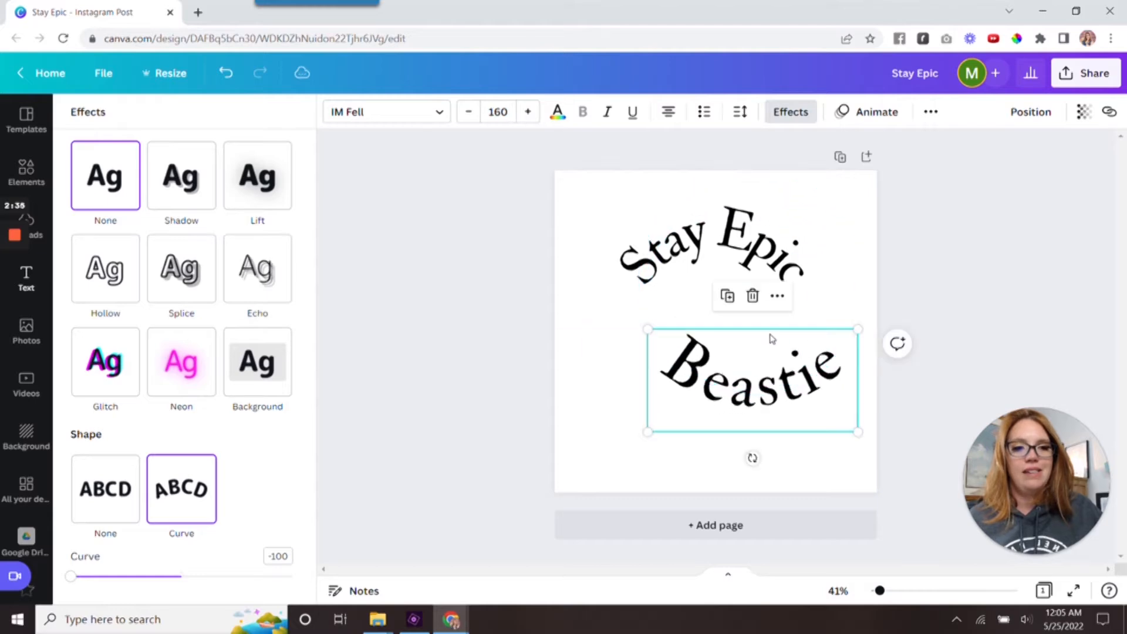
click(934, 313)
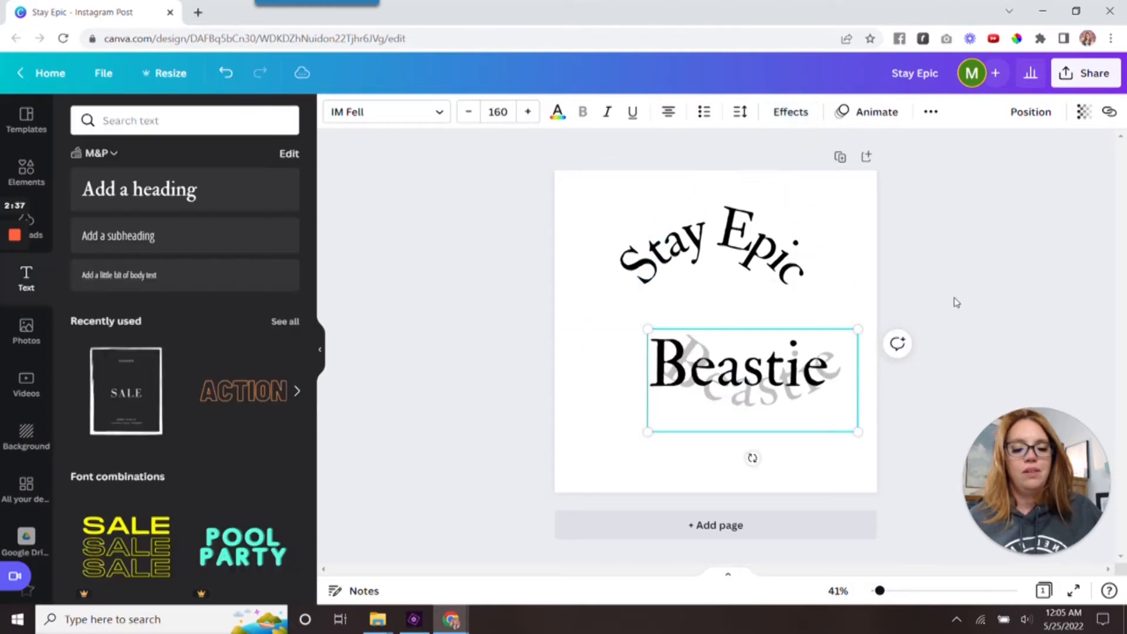
click(955, 301)
drag(748, 378, 720, 390)
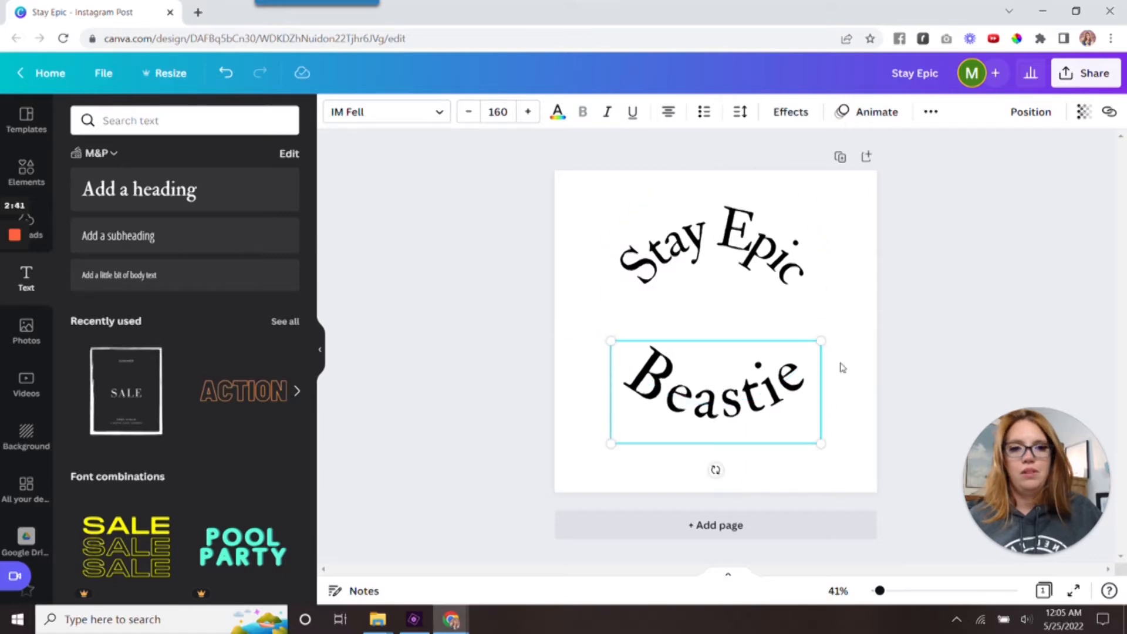
Enlarge "Stay Epic" to font size 158 near the page's upper edge and move "Beastie" down toward the lower edge.
click(761, 243)
drag(760, 243, 761, 256)
drag(829, 216, 873, 209)
drag(755, 238, 740, 249)
drag(741, 249, 736, 225)
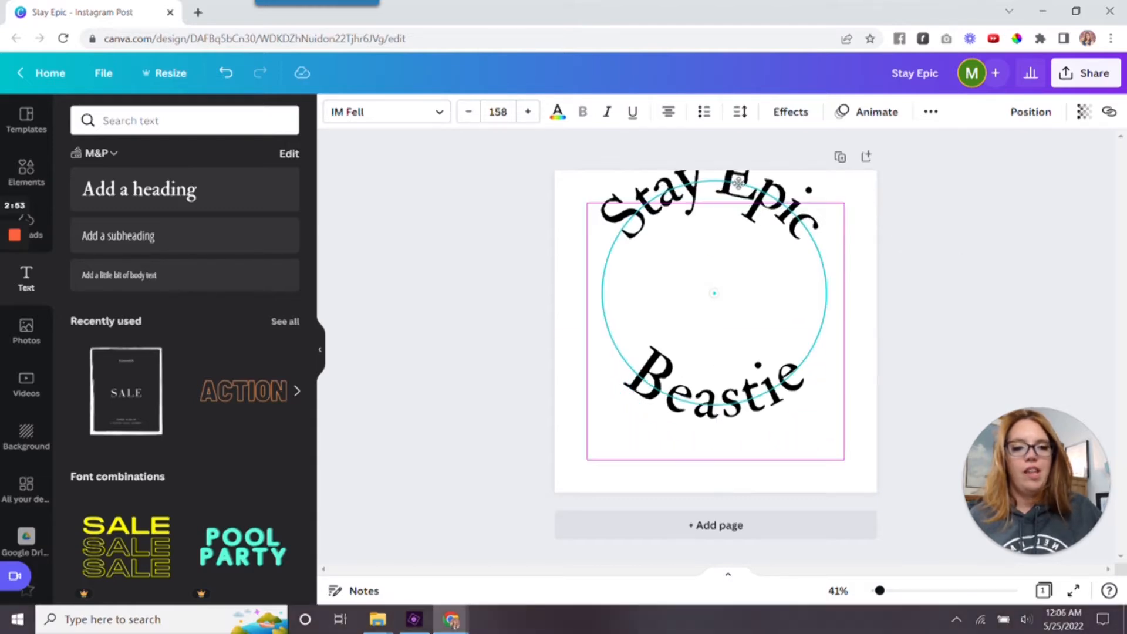
drag(699, 416, 700, 450)
click(985, 287)
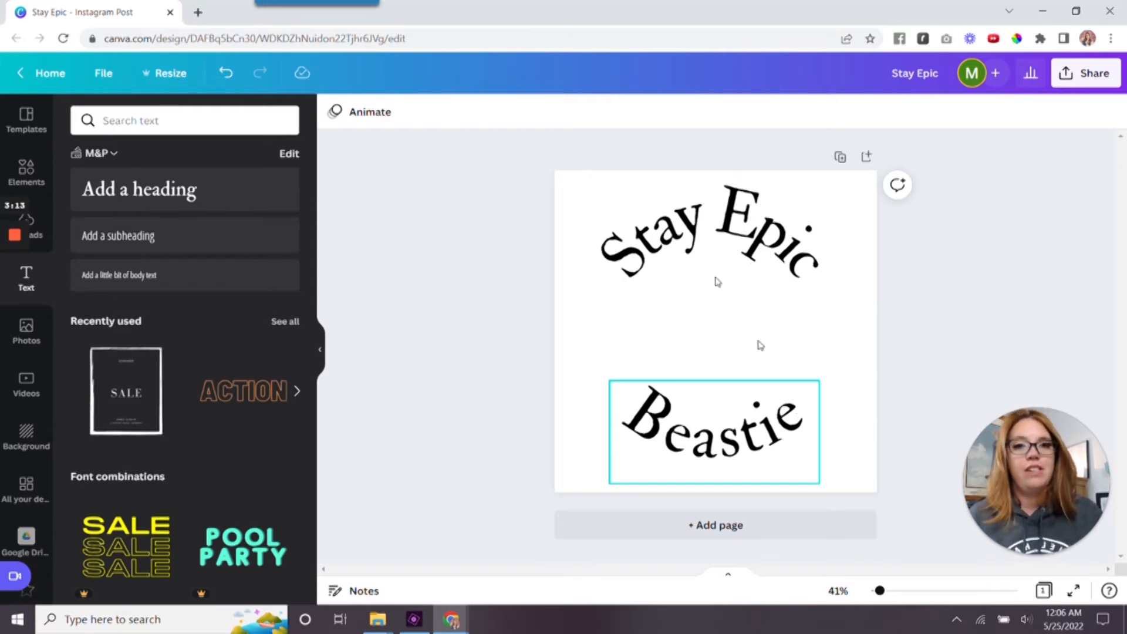
Try the Hollow text effect on "Beastie" with its thickness at 100 and at a lower value.
click(726, 425)
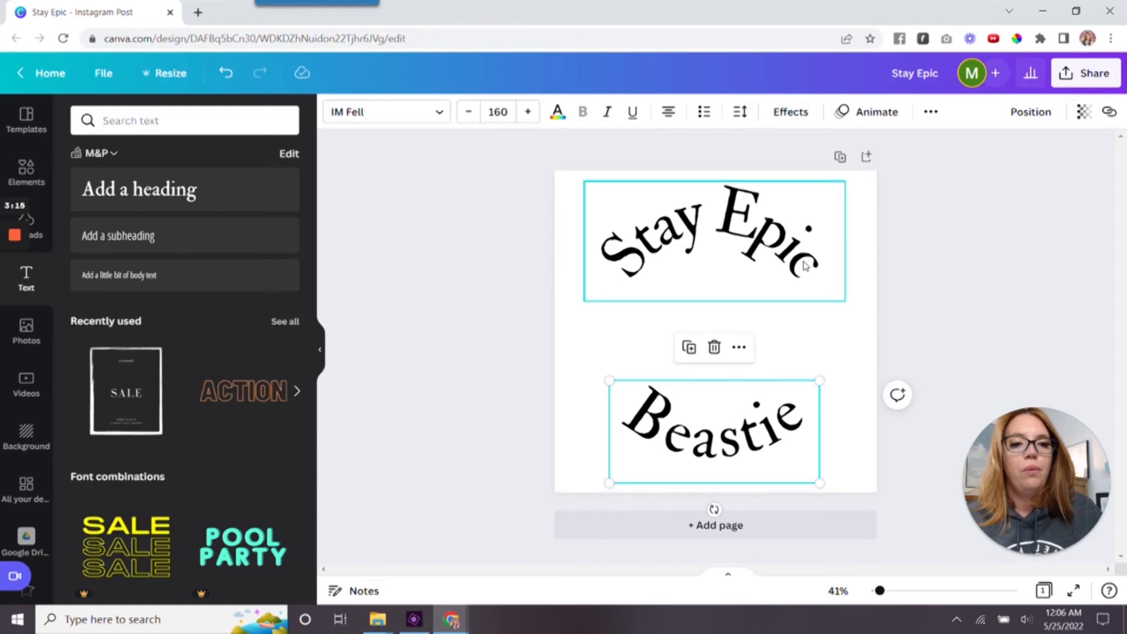
click(789, 111)
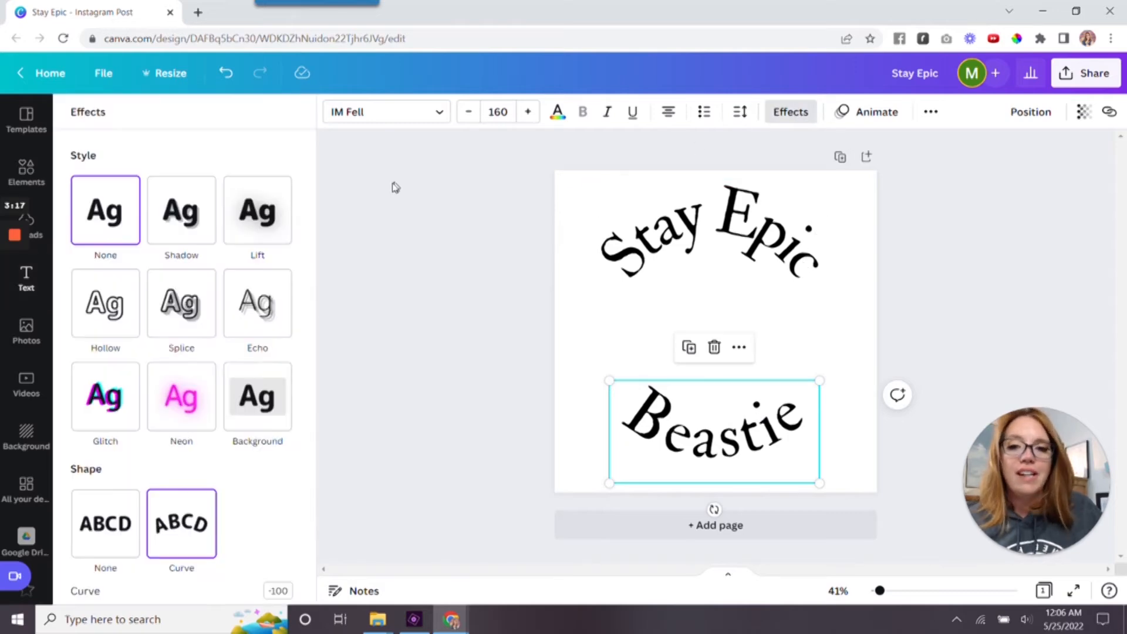
click(120, 292)
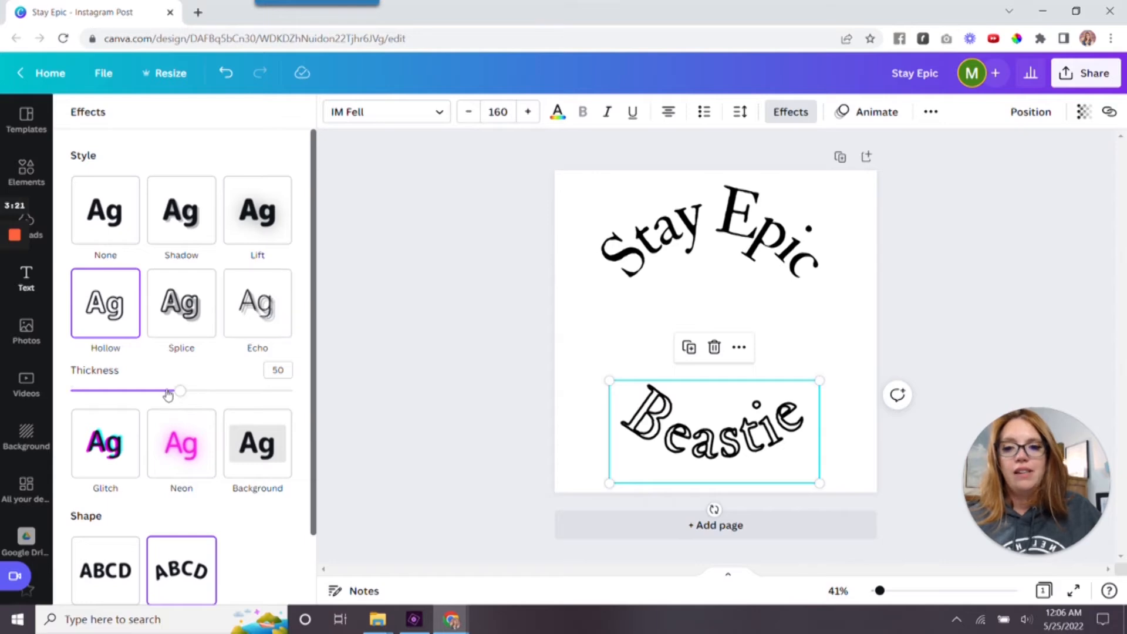
drag(178, 393, 329, 404)
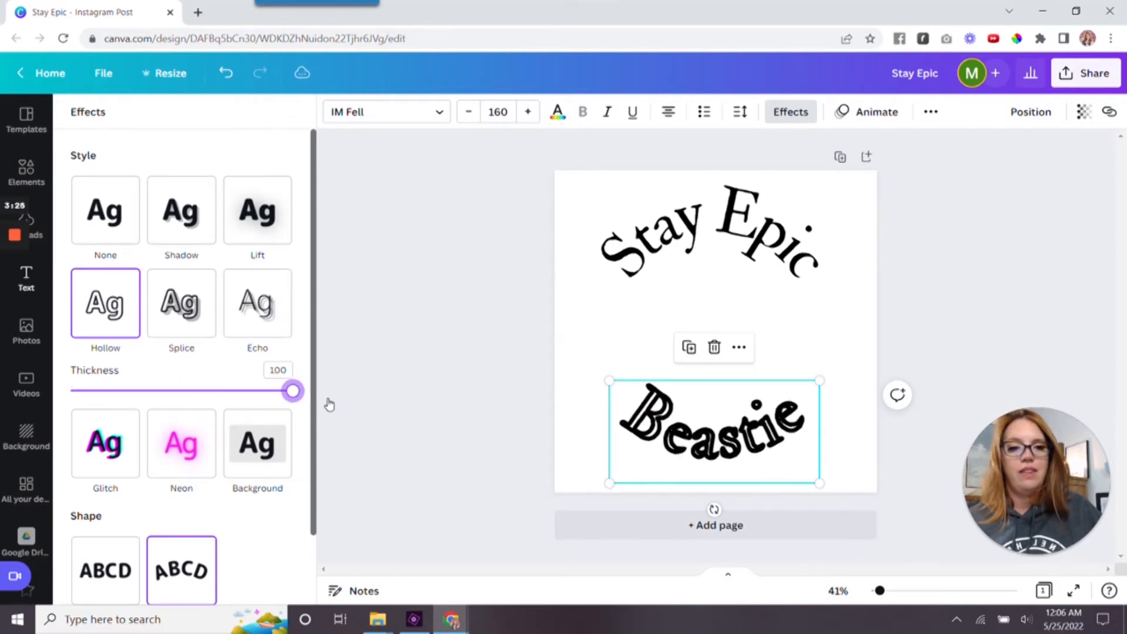
drag(330, 404, 140, 405)
Try the Splice and Echo styles on "Beastie" and apply the Lift style.
click(197, 299)
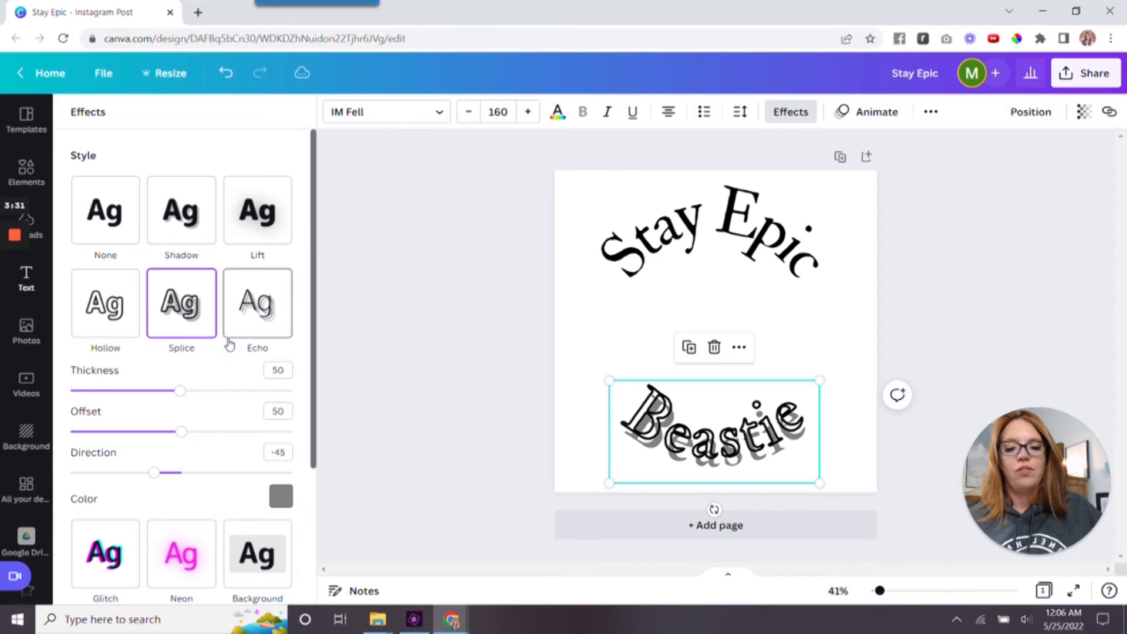
click(279, 298)
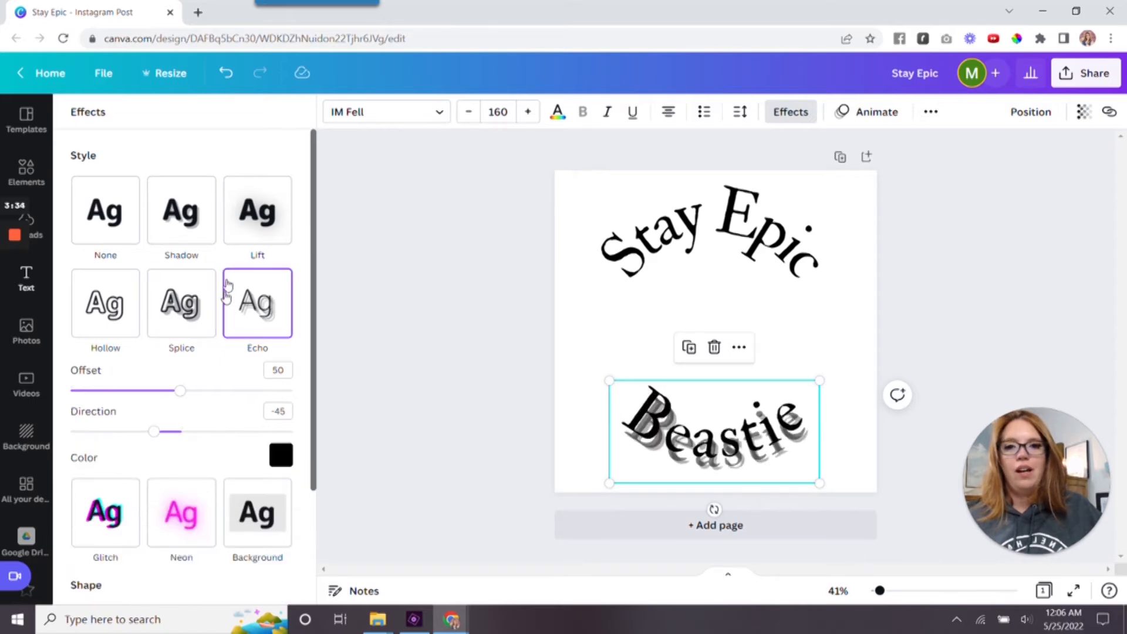
click(267, 215)
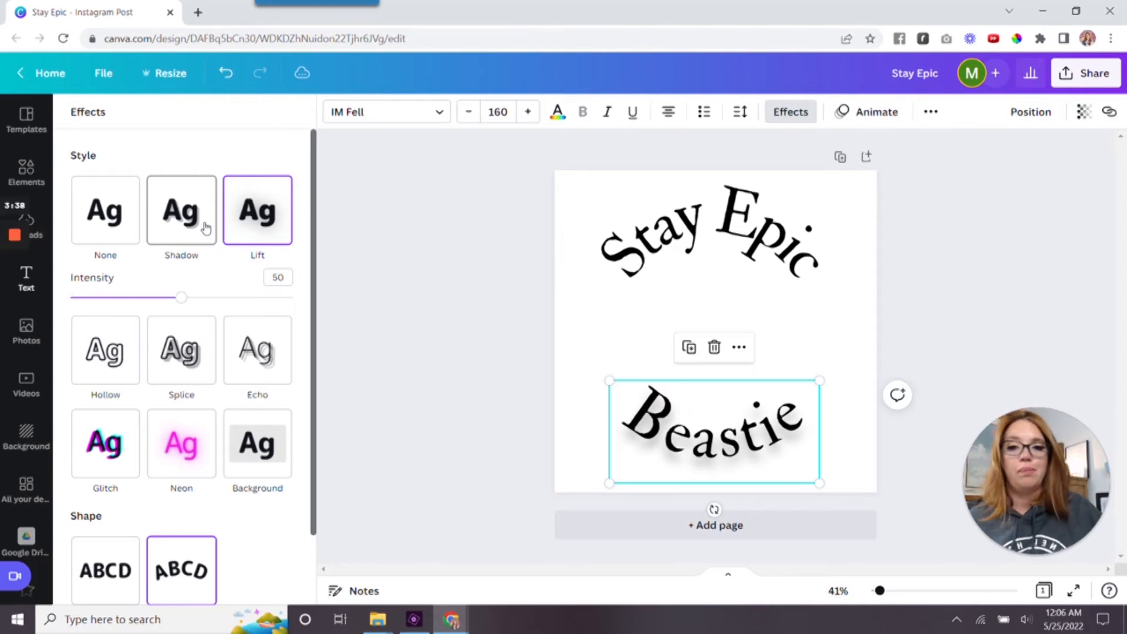
Try the Neon, Background and Glitch styles on "Beastie", and set its effect style back to None.
click(182, 435)
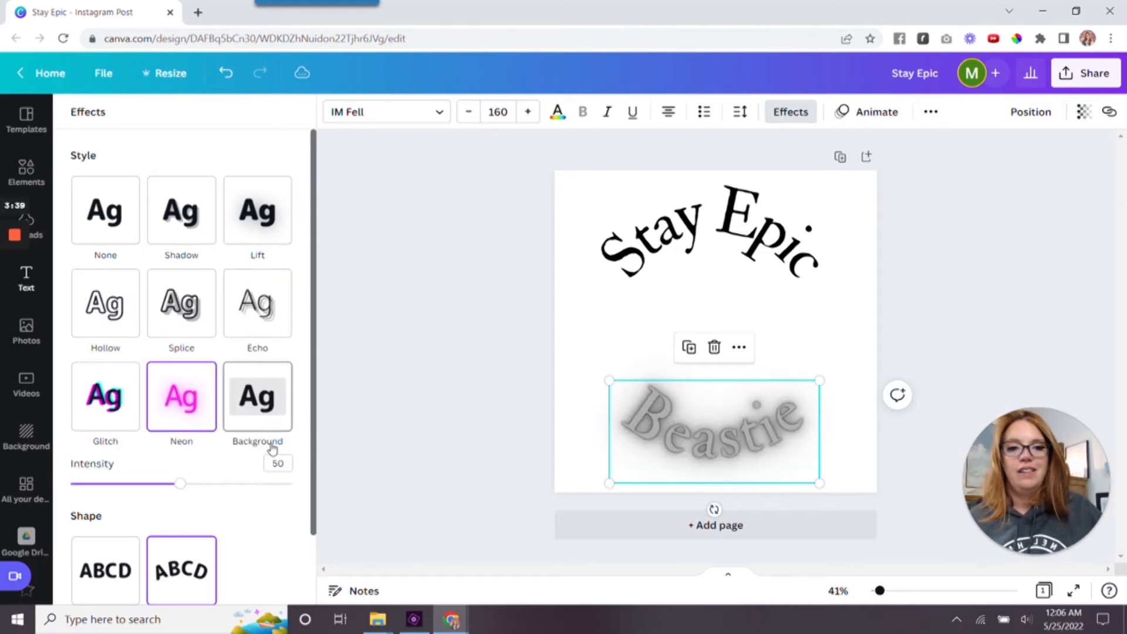
click(279, 405)
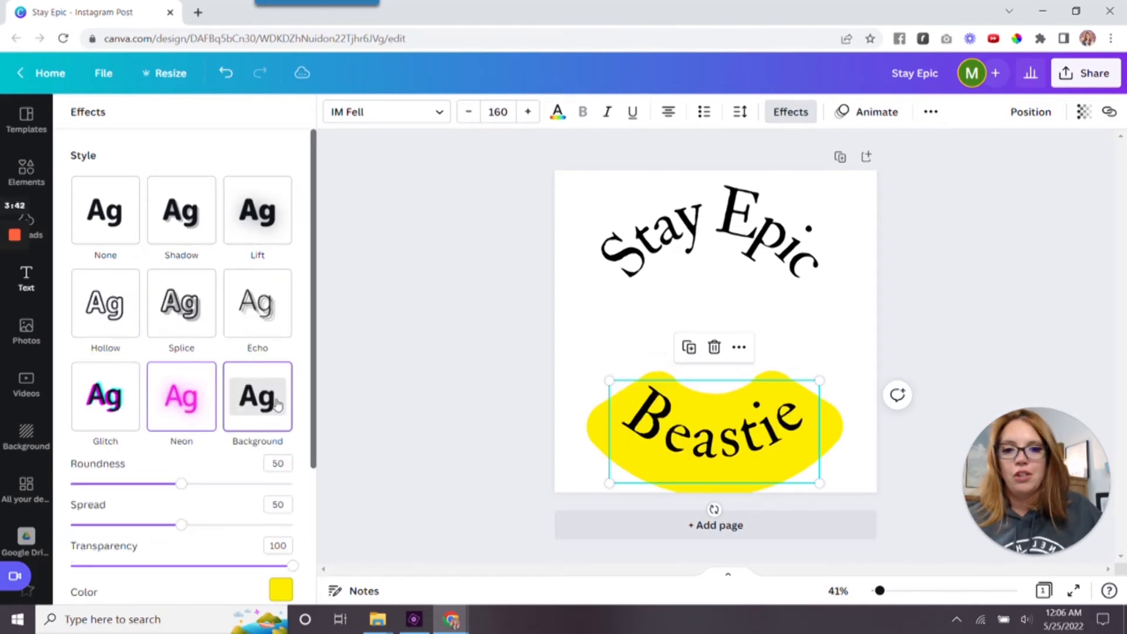
click(116, 412)
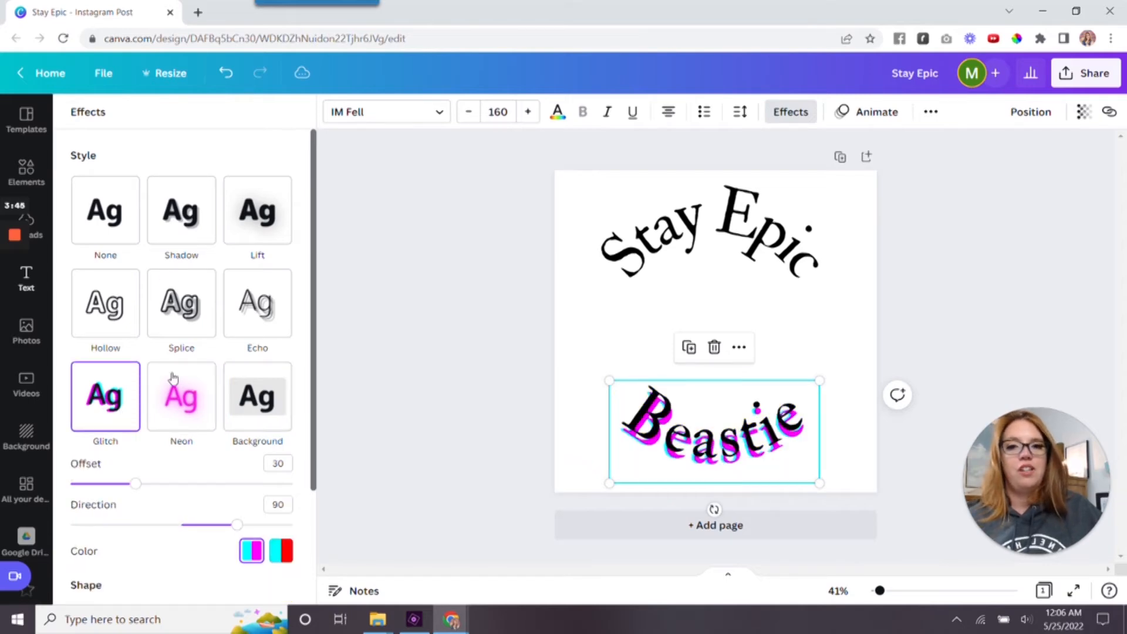
click(106, 211)
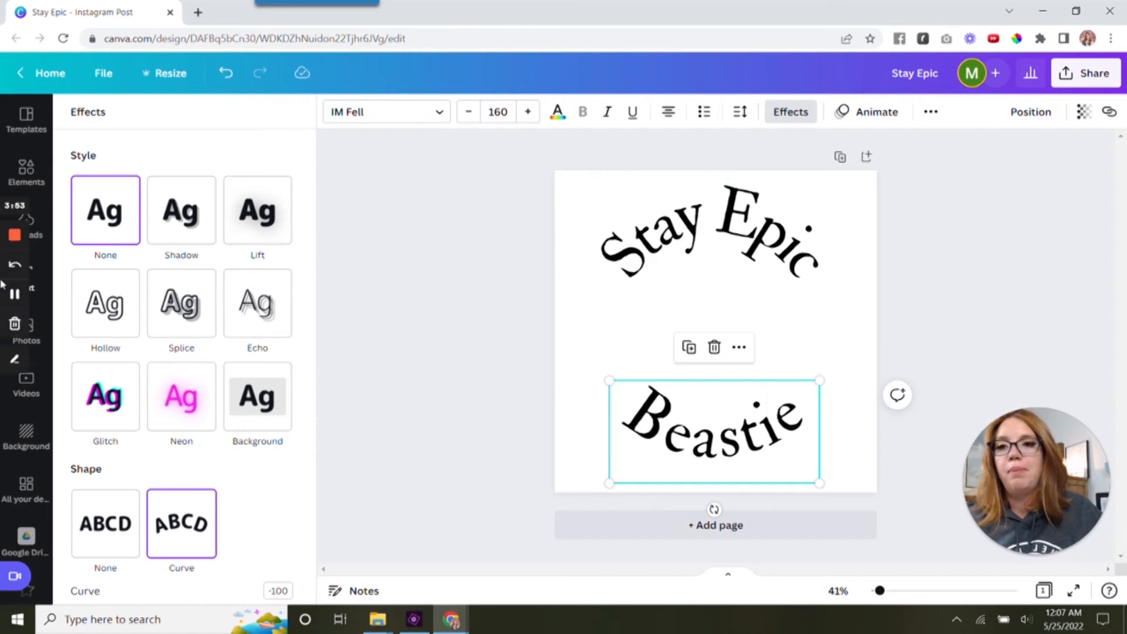
Search the elements for "circle", add the peach textured circle with thin outline rings to the page, and shrink it slightly.
click(26, 279)
click(26, 172)
click(184, 121)
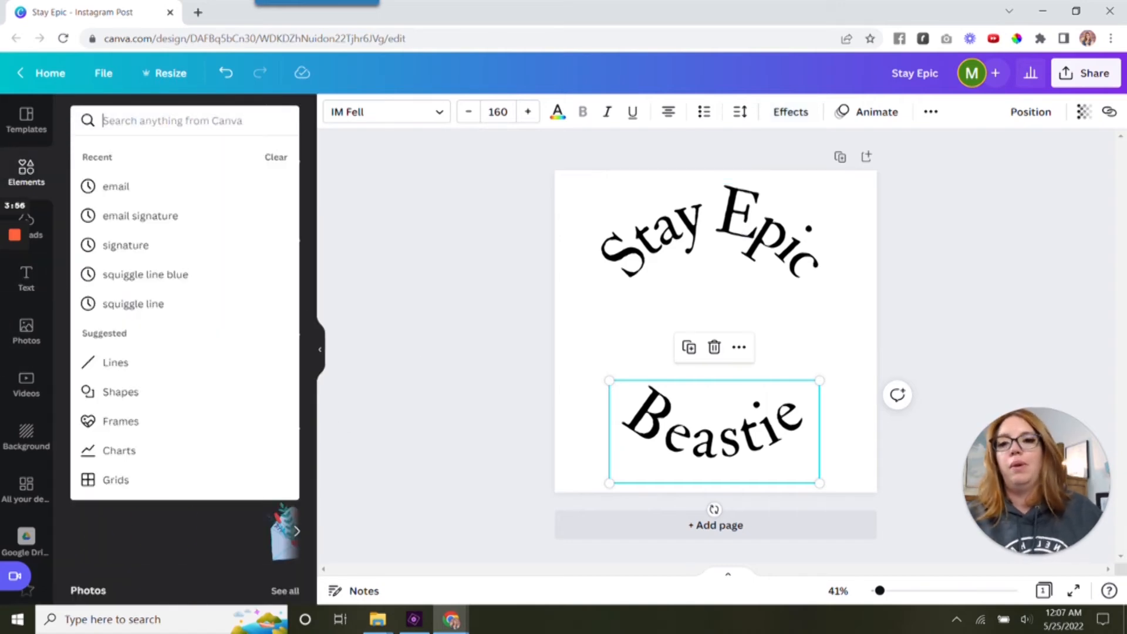
text(circle)
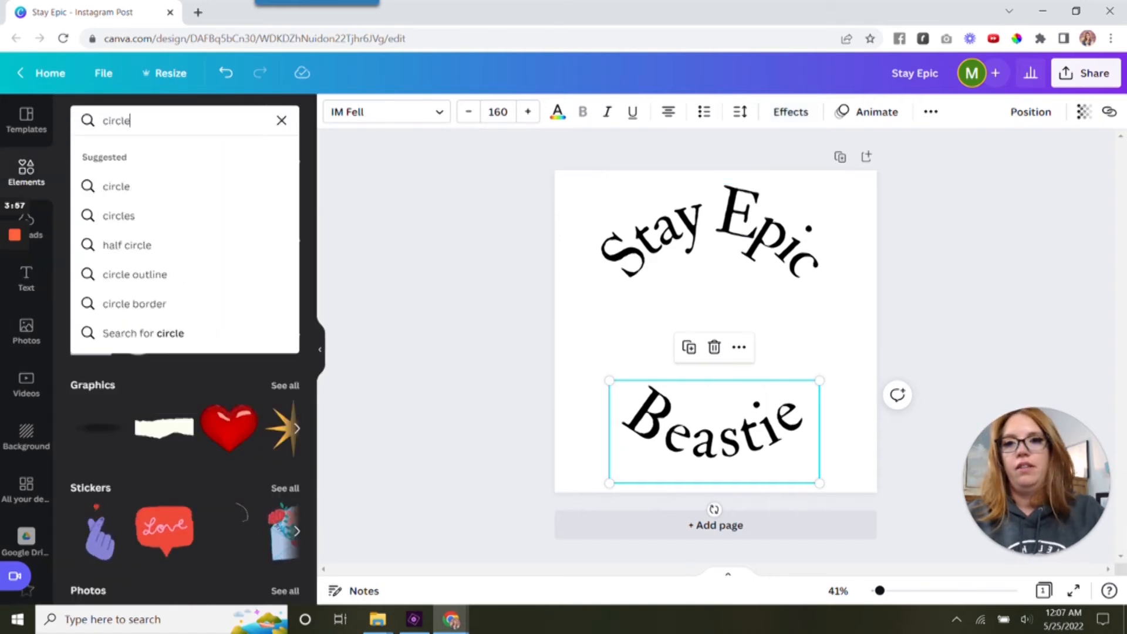
key(Return)
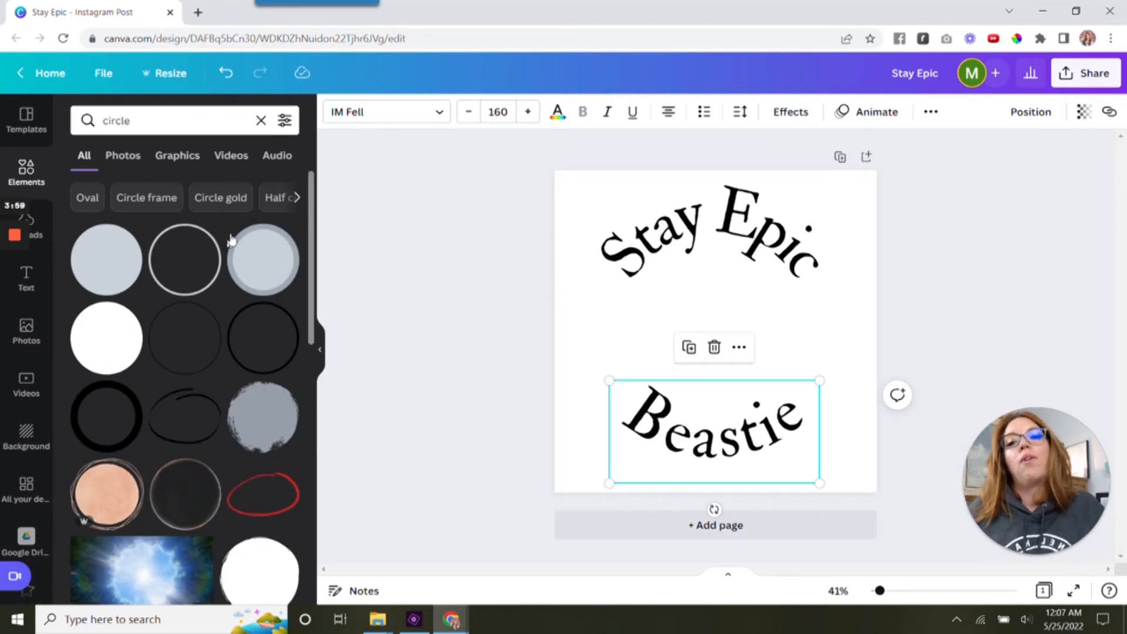
click(117, 487)
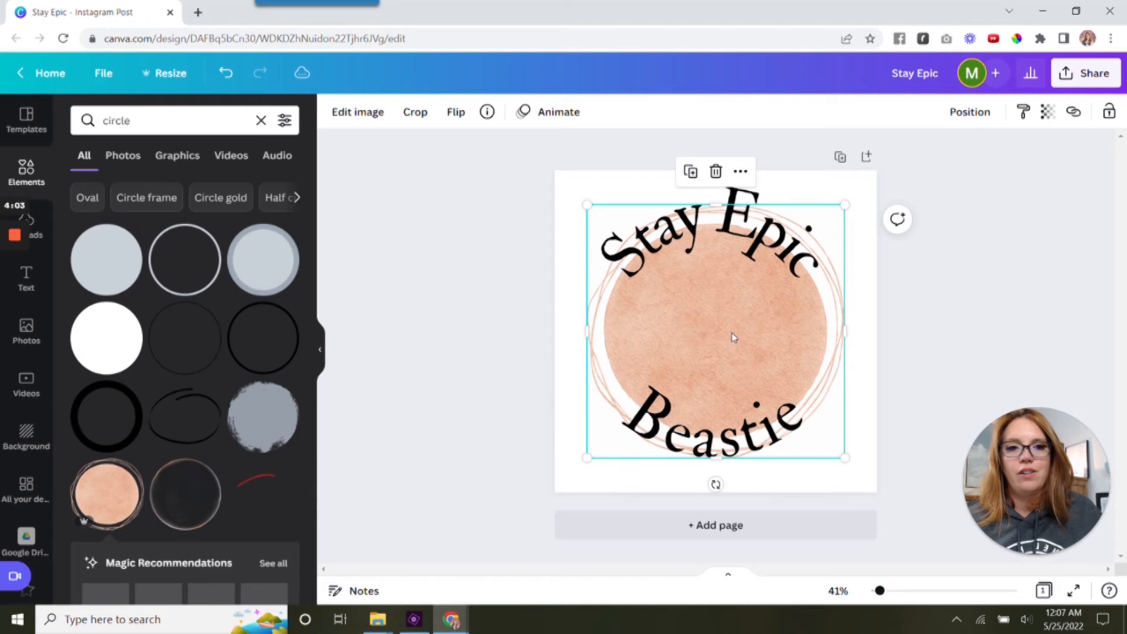
drag(842, 208, 840, 210)
Shrink "Stay Epic" to font size 114 and "Beastie" to 110, fitting them inside the peach circle's upper and lower edges.
click(717, 253)
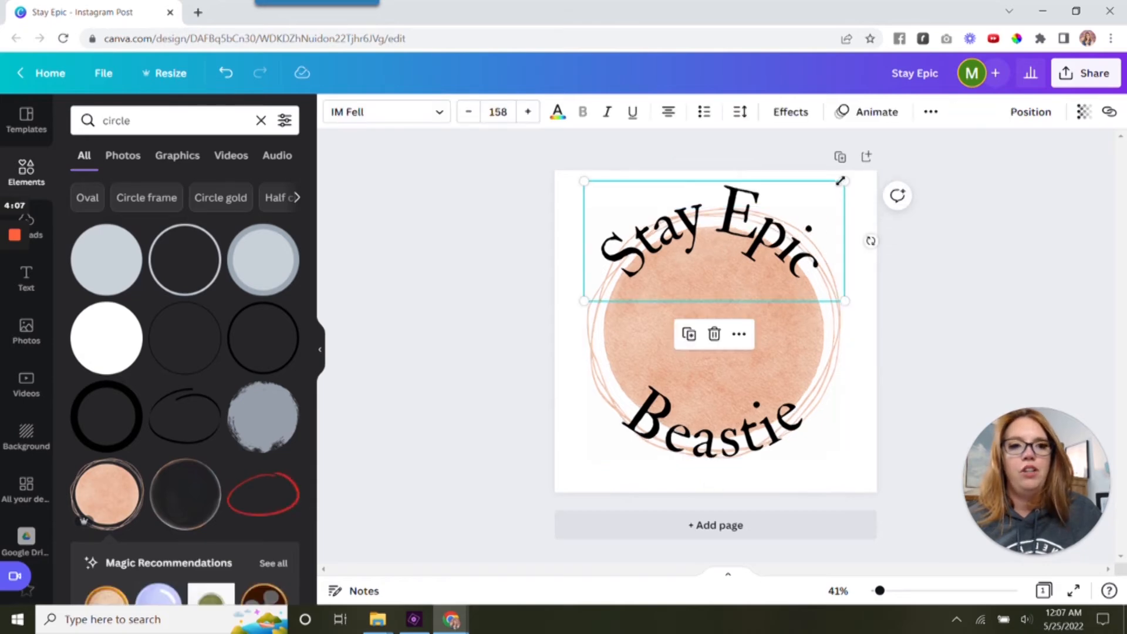
drag(842, 184, 783, 253)
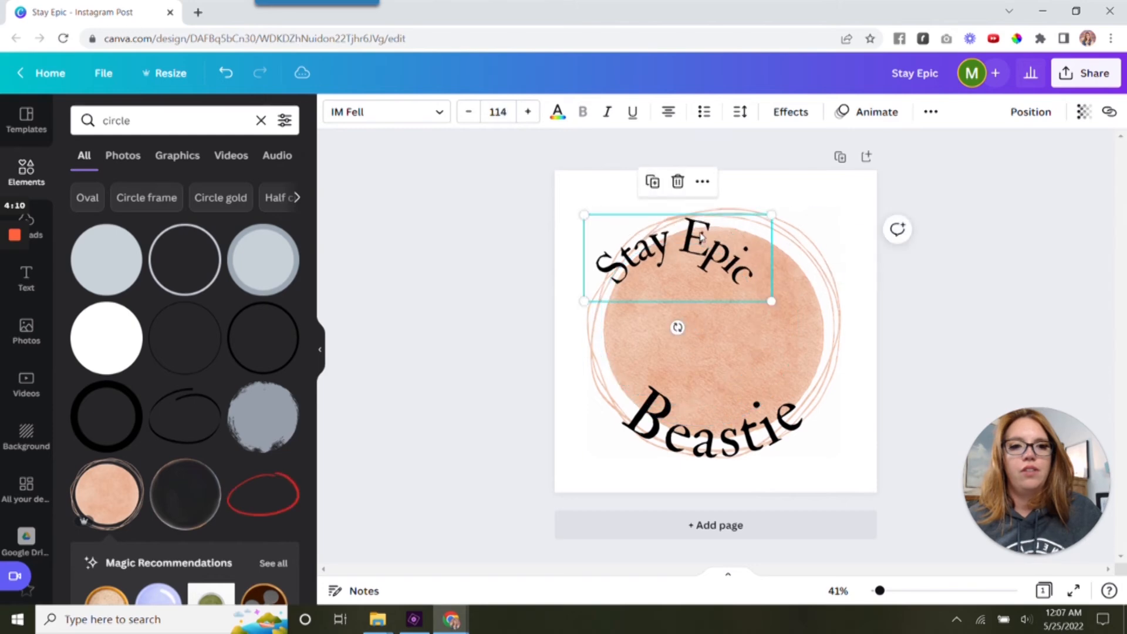
drag(704, 240, 740, 241)
click(724, 417)
drag(822, 377, 735, 409)
drag(698, 271, 703, 272)
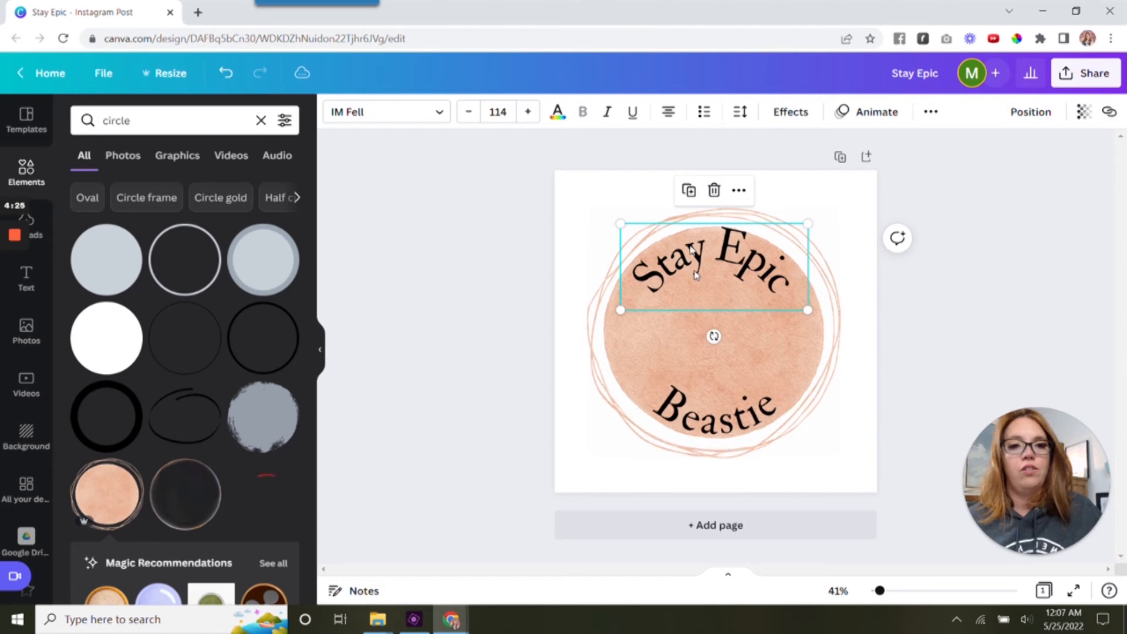
Set the curve of "Stay Epic" to 94 and the curve of "Beastie" to -92 to follow the circle's edge.
click(787, 111)
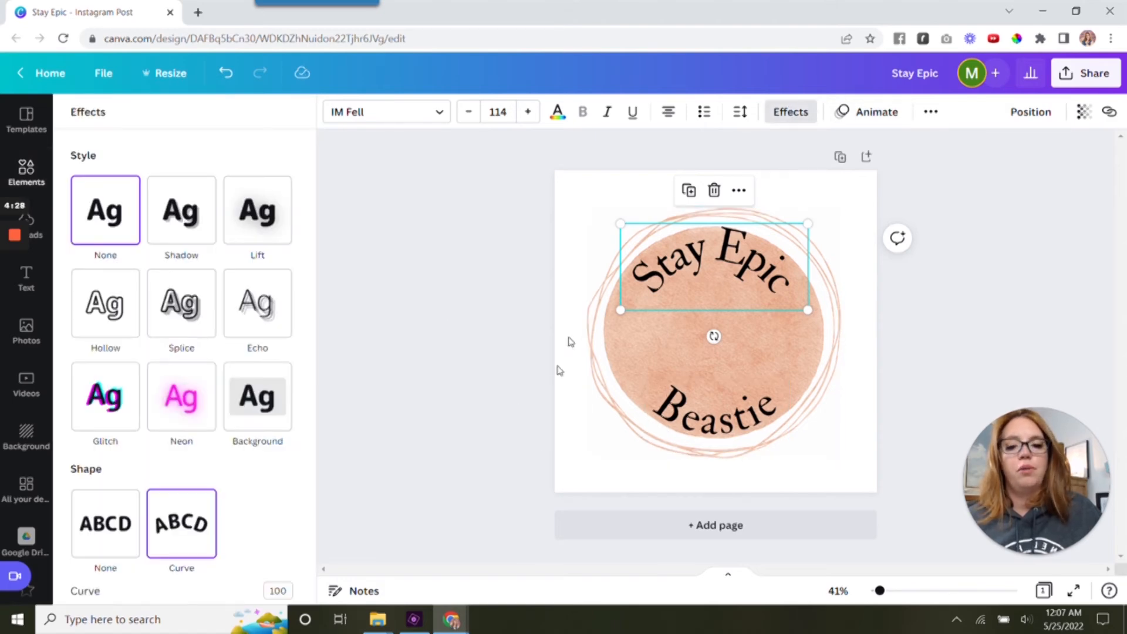
scroll(243, 544, down, 1)
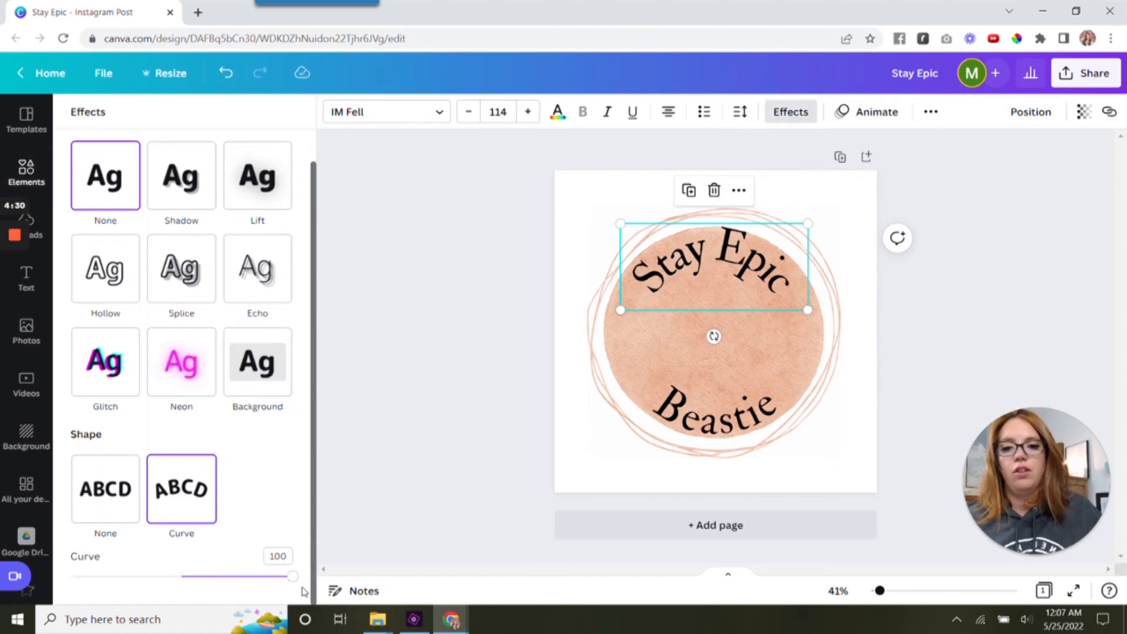
drag(295, 583, 287, 580)
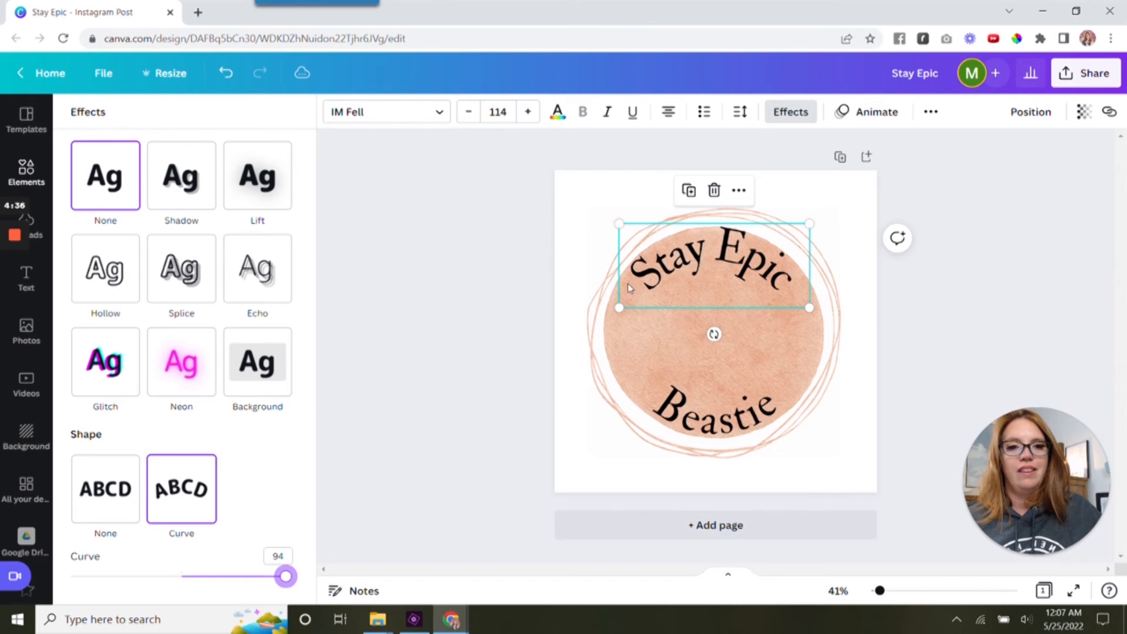
click(710, 411)
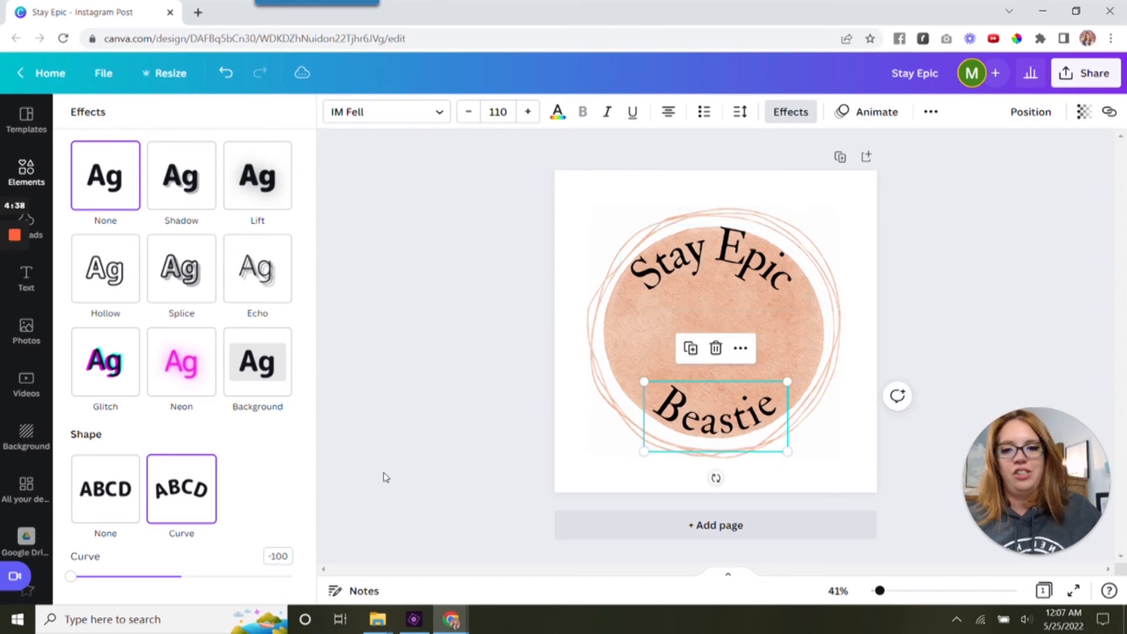
drag(79, 581, 81, 580)
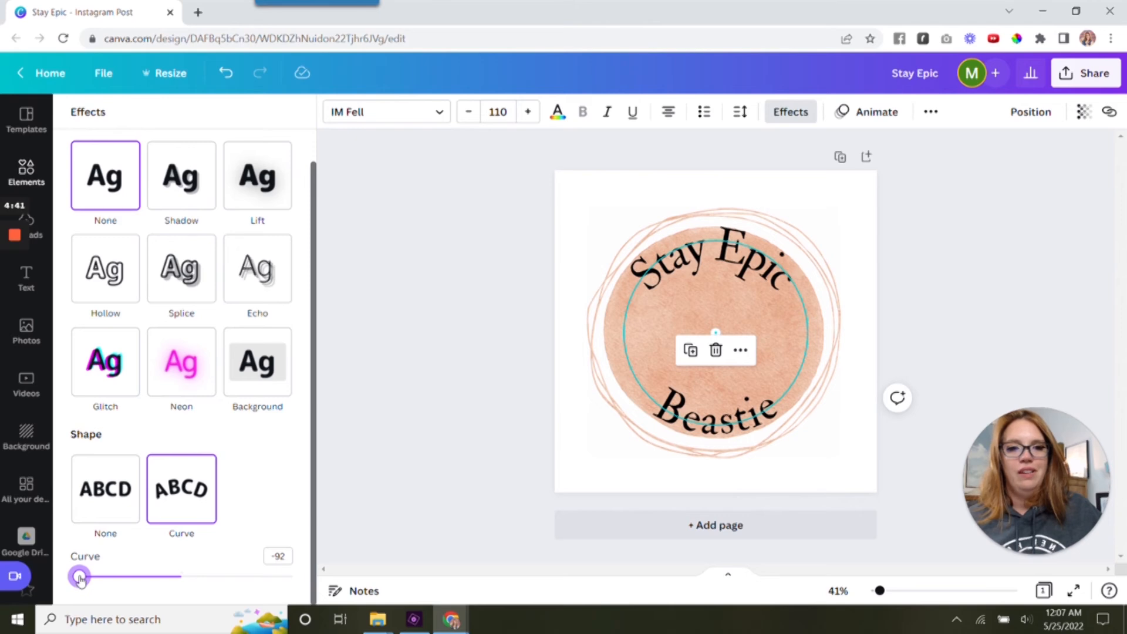
click(406, 494)
click(963, 287)
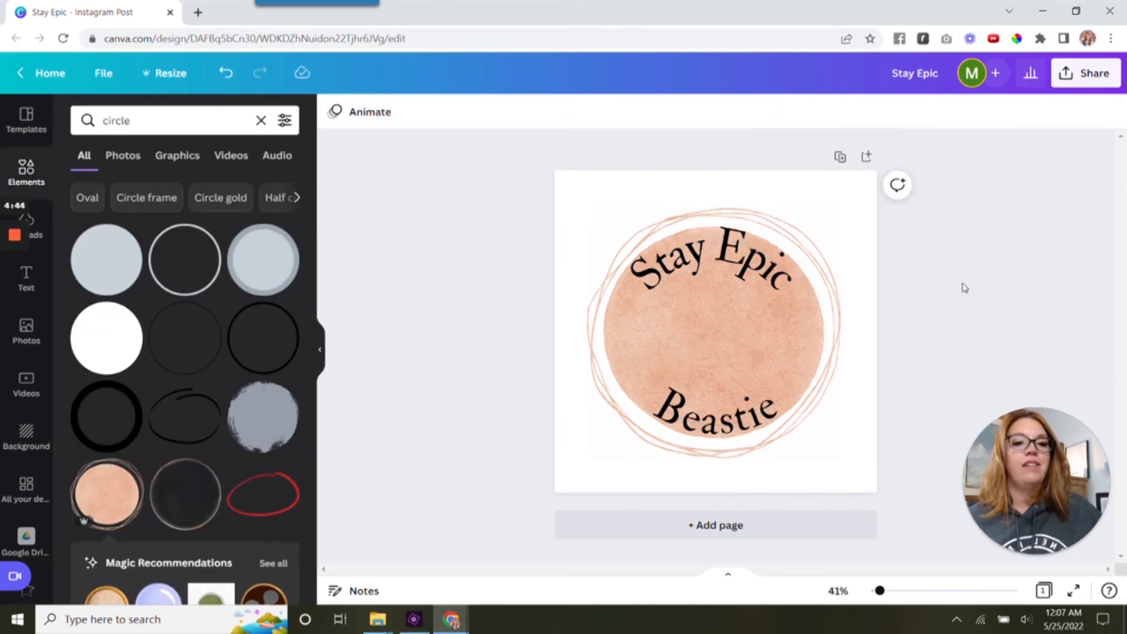